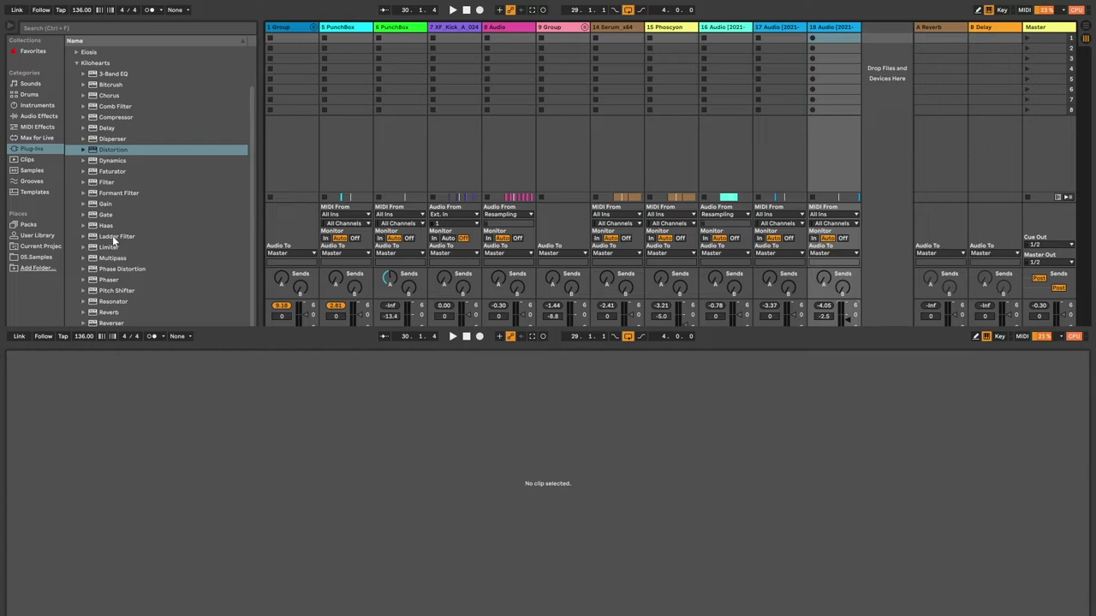
Search the browser for "color" and add the Color Limiter from Creative Extensions to track 18
click(37, 137)
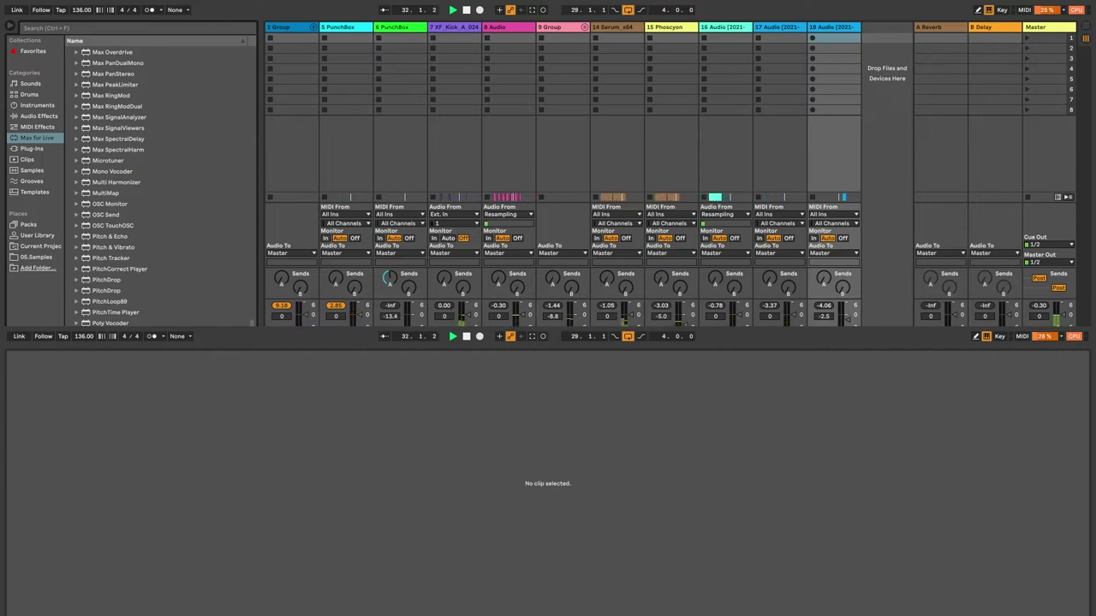
text(color)
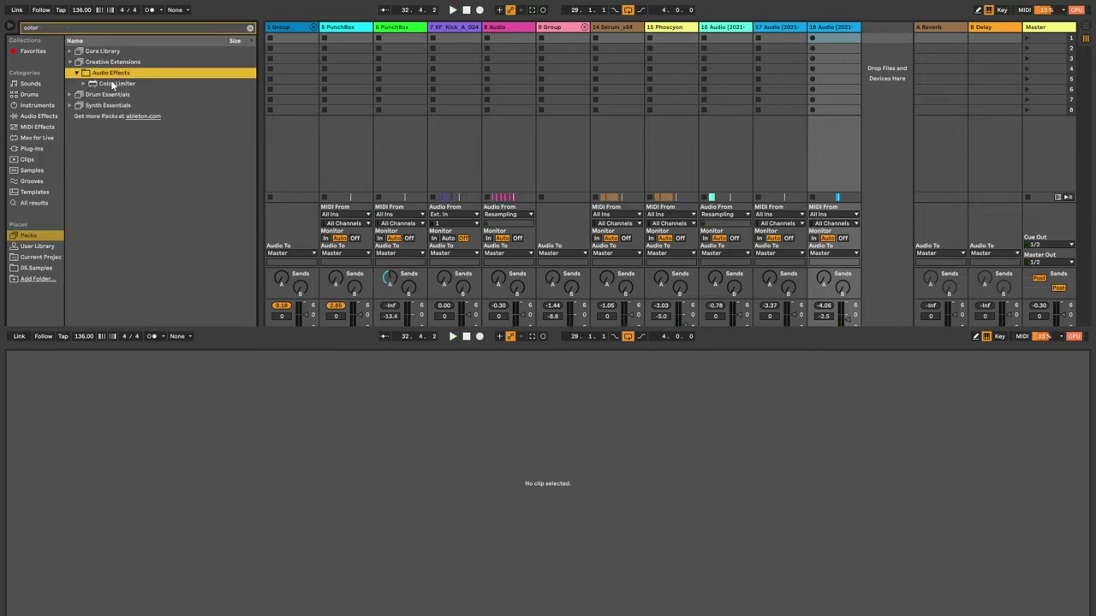
click(113, 83)
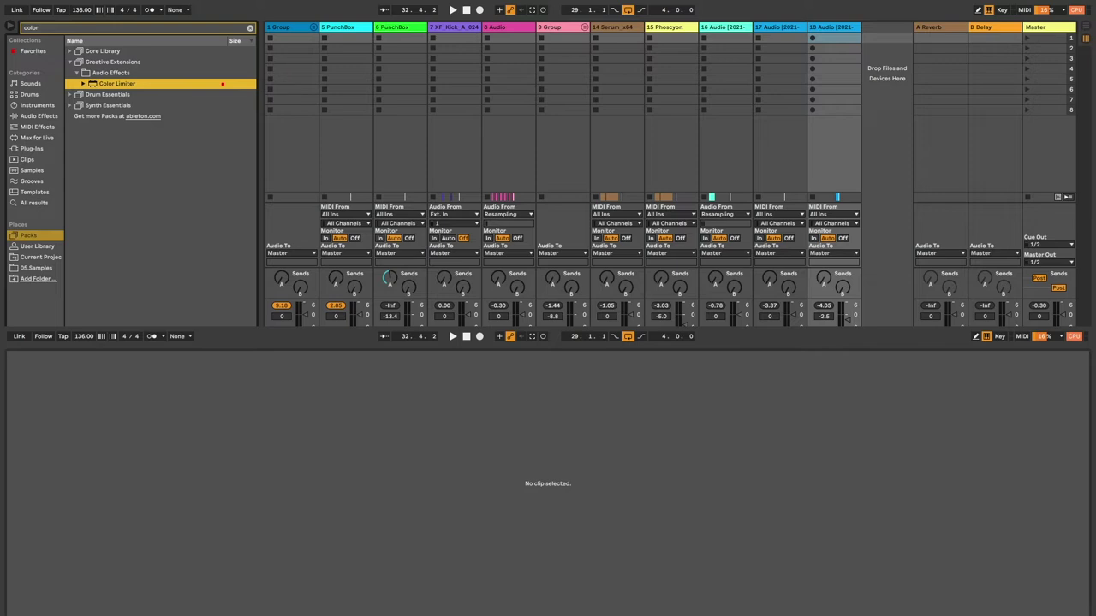
Set the Color Limiter to loudness 25.32 dB, ceiling -3.0 dB, release 0 ms, saturation 0.95 and color 0.86 while auditioning the loop
key(space)
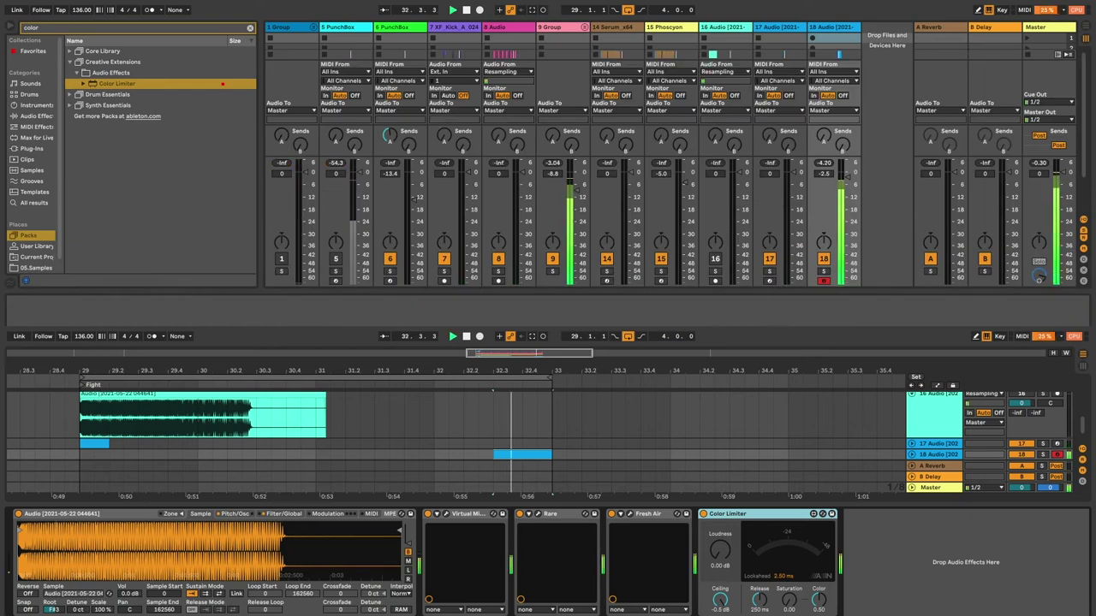
key(space)
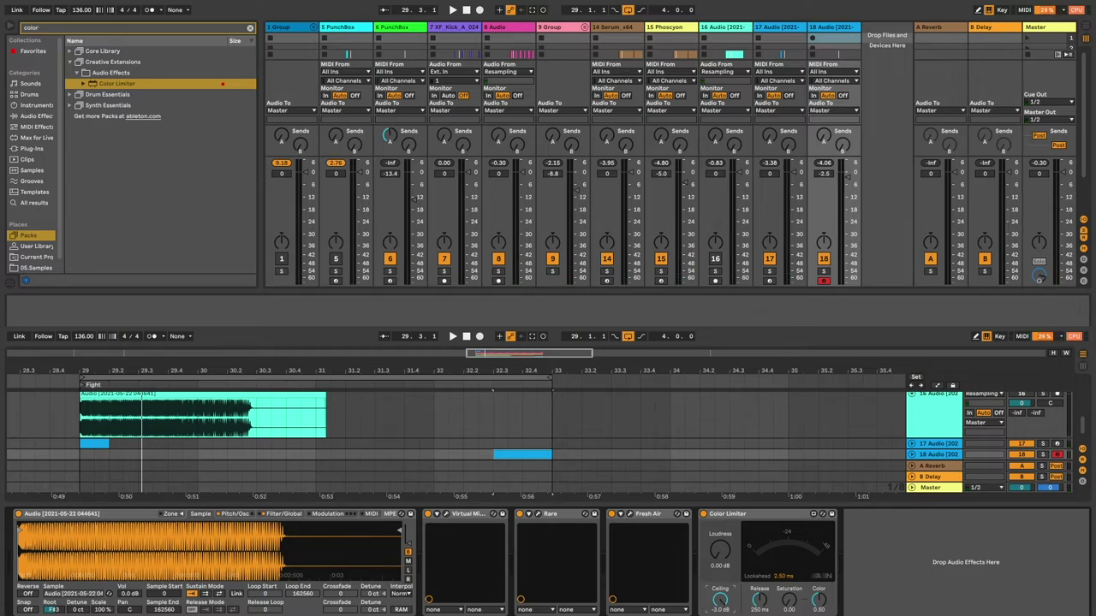
key(space)
key(space)
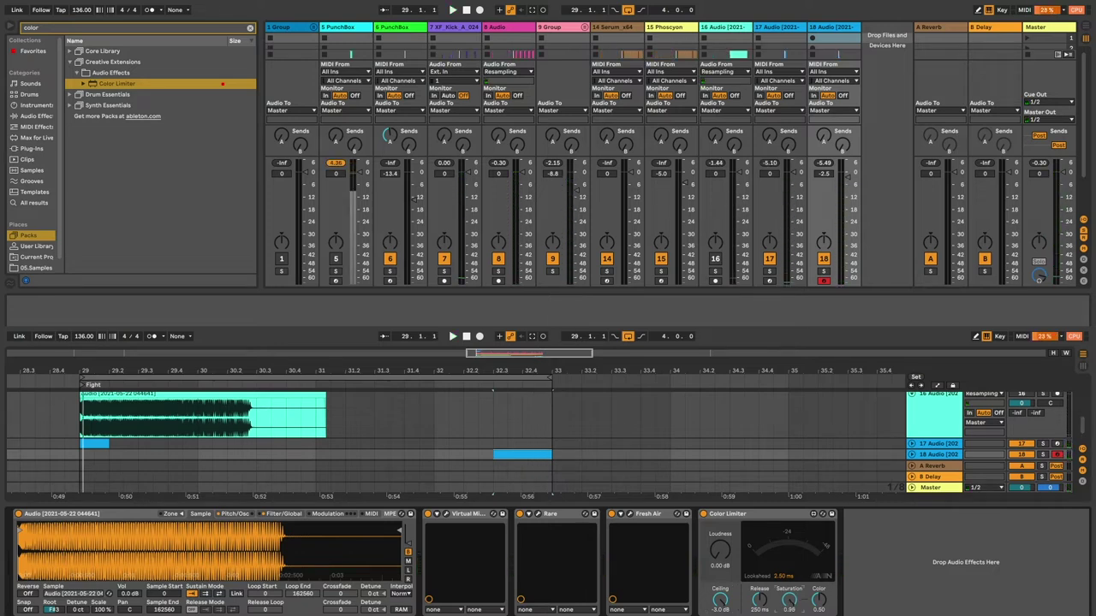
key(space)
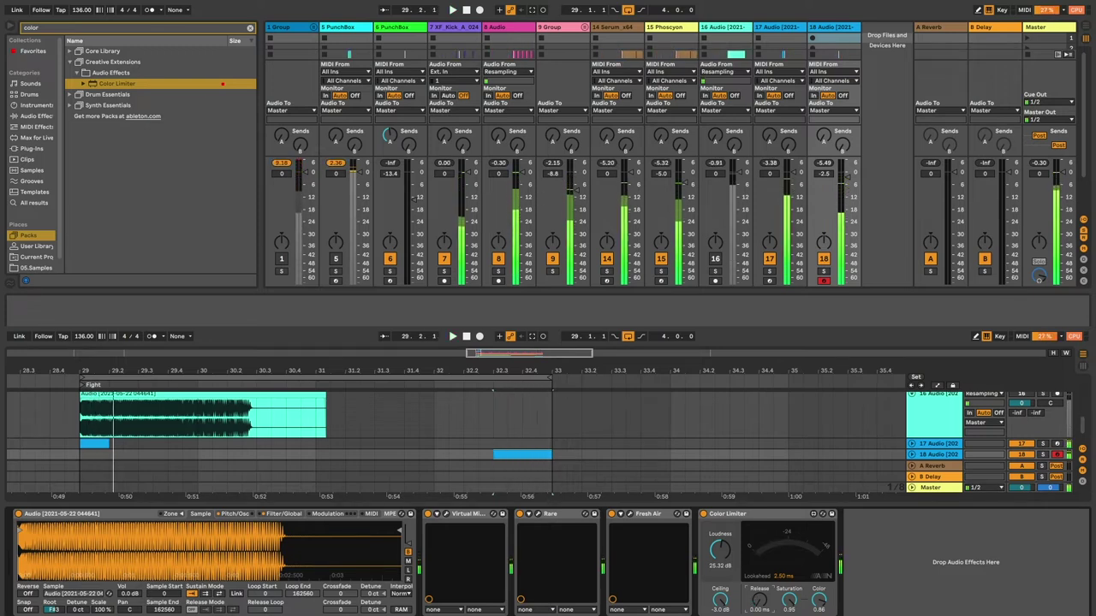
Copy the adjusted Color Limiter from track 18 to the end of track 17's device chain, after Fresh Air, and play the loop
click(763, 517)
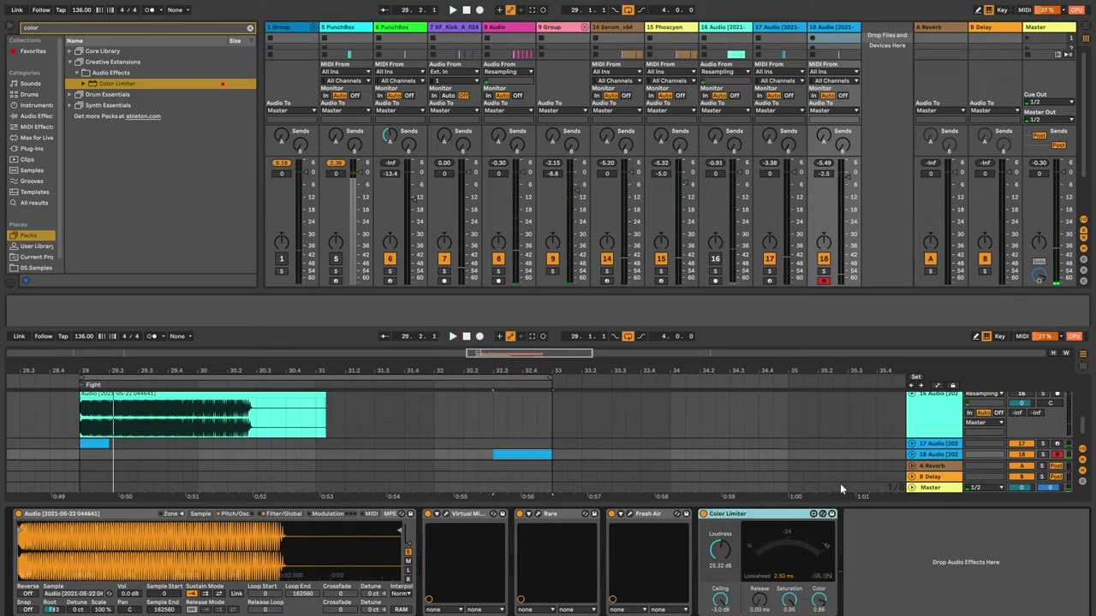
key(Delete)
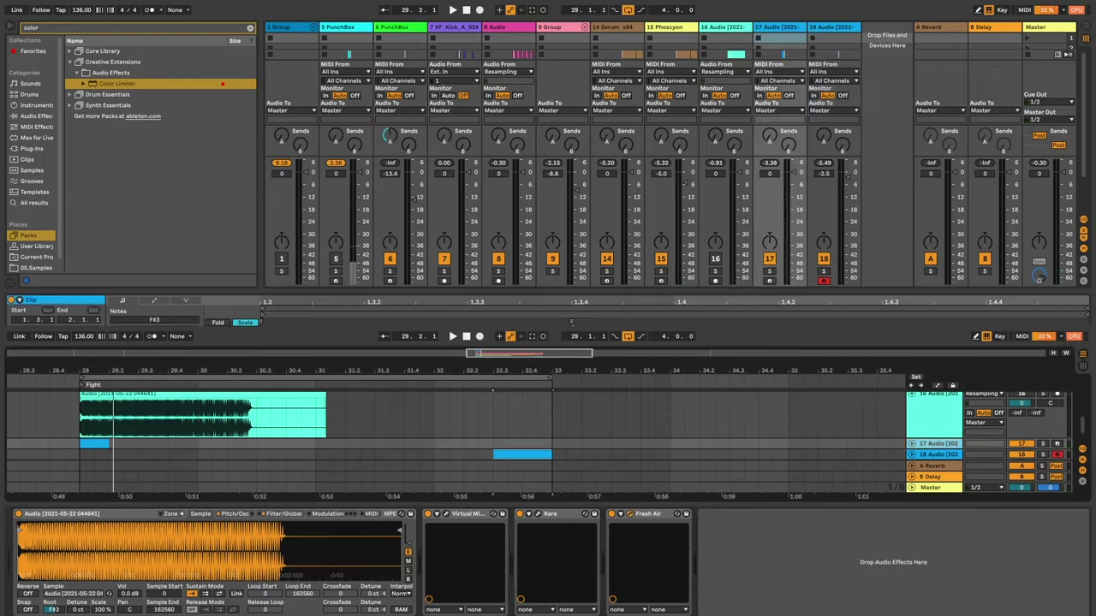
key(ctrl+z)
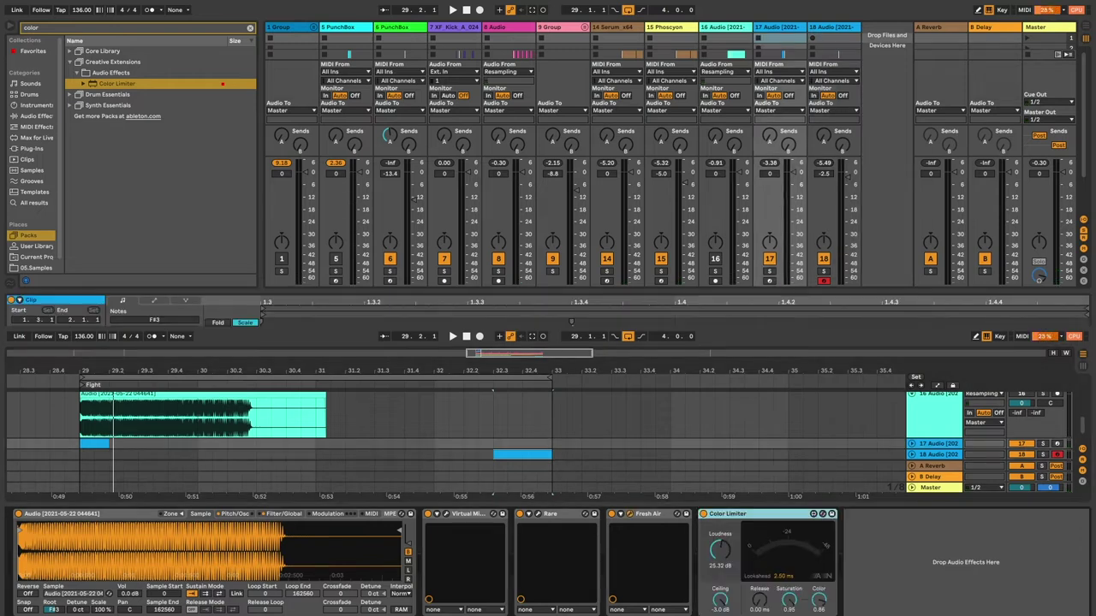
key(Delete)
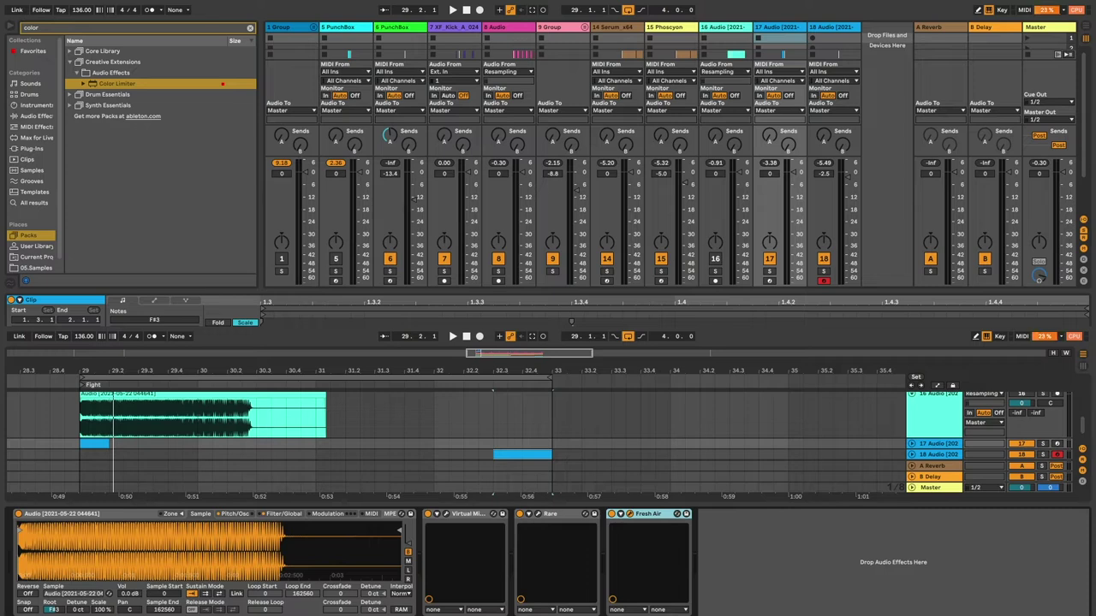
click(891, 562)
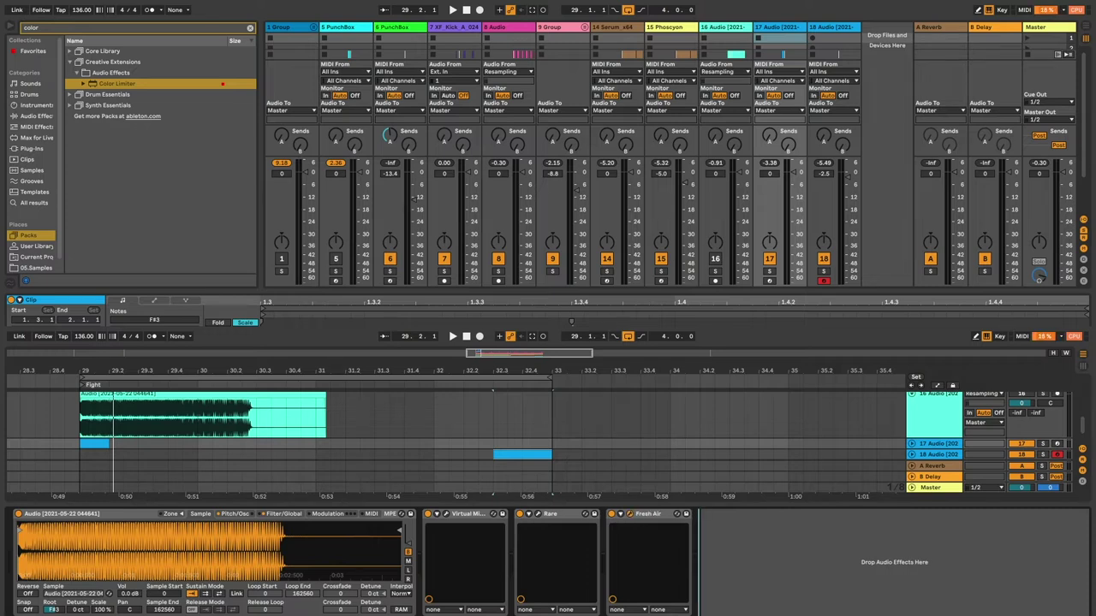
key(ctrl+z)
key(space)
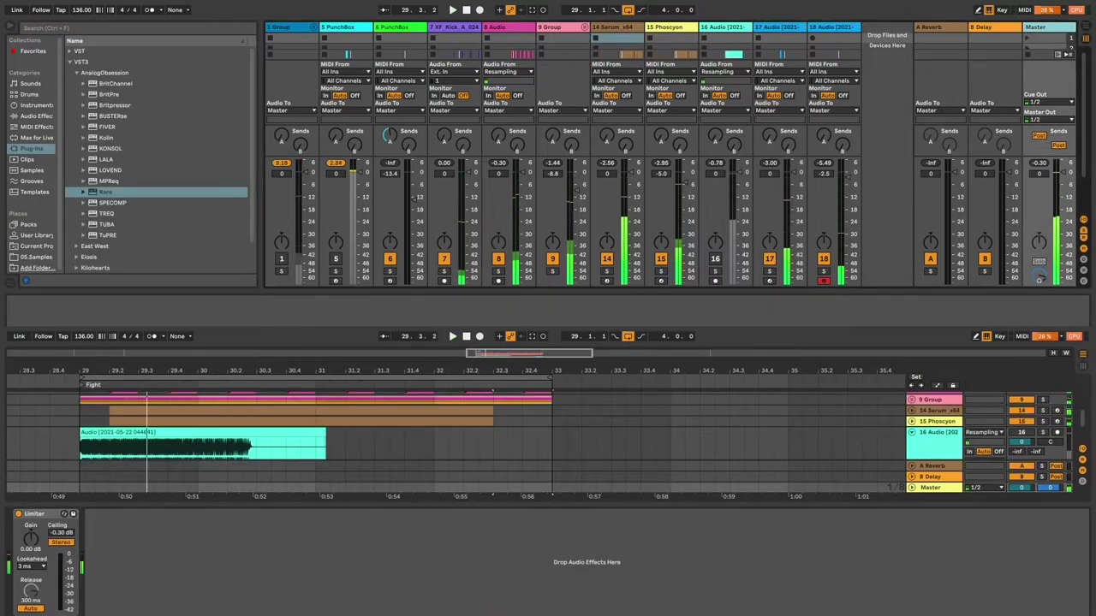
Show the arrangement and move the 16 Audio track up between the 1 Group and 5 PunchBox tracks
key(Tab)
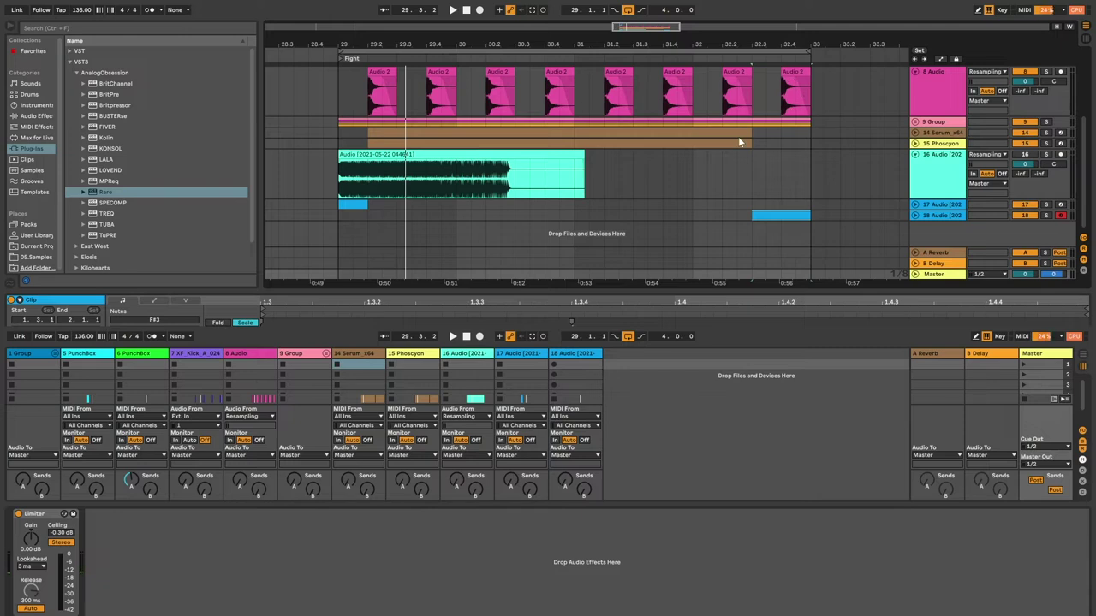
click(950, 171)
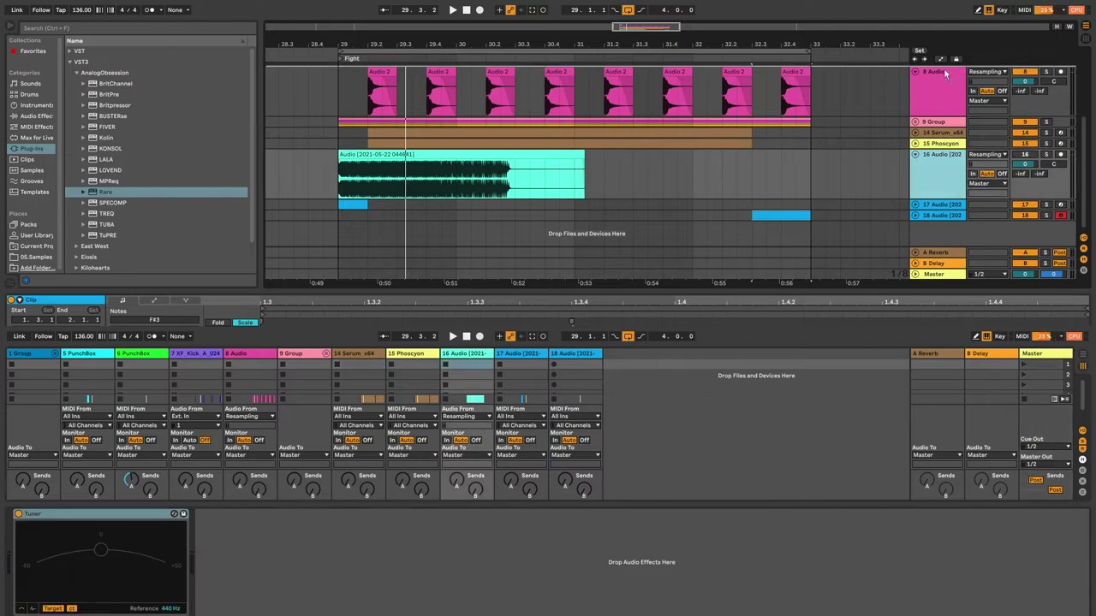
scroll(945, 74, up, 5)
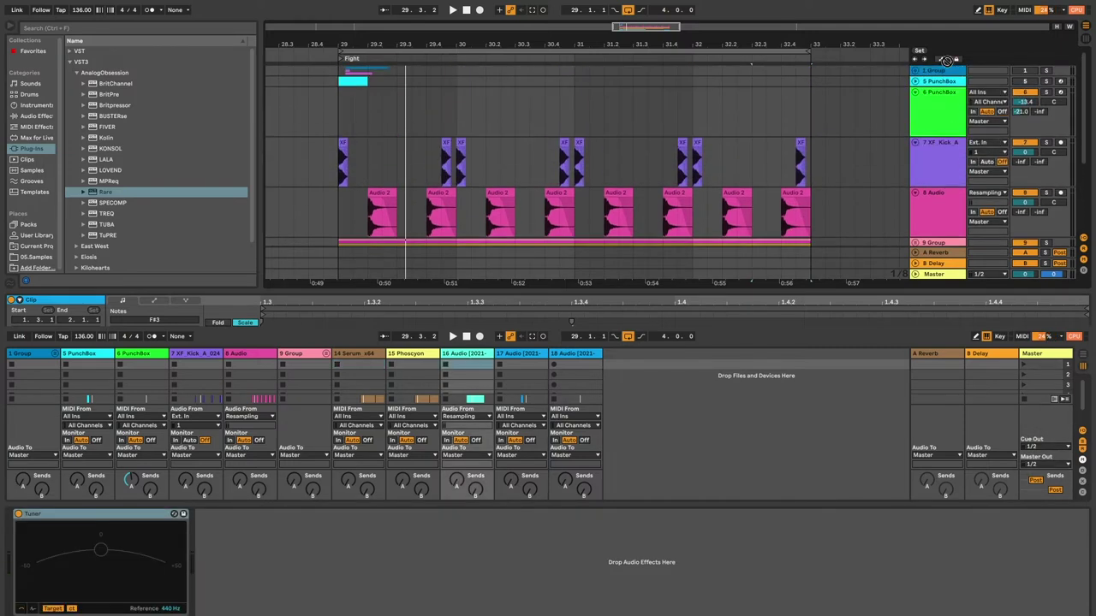
drag(945, 60, 950, 81)
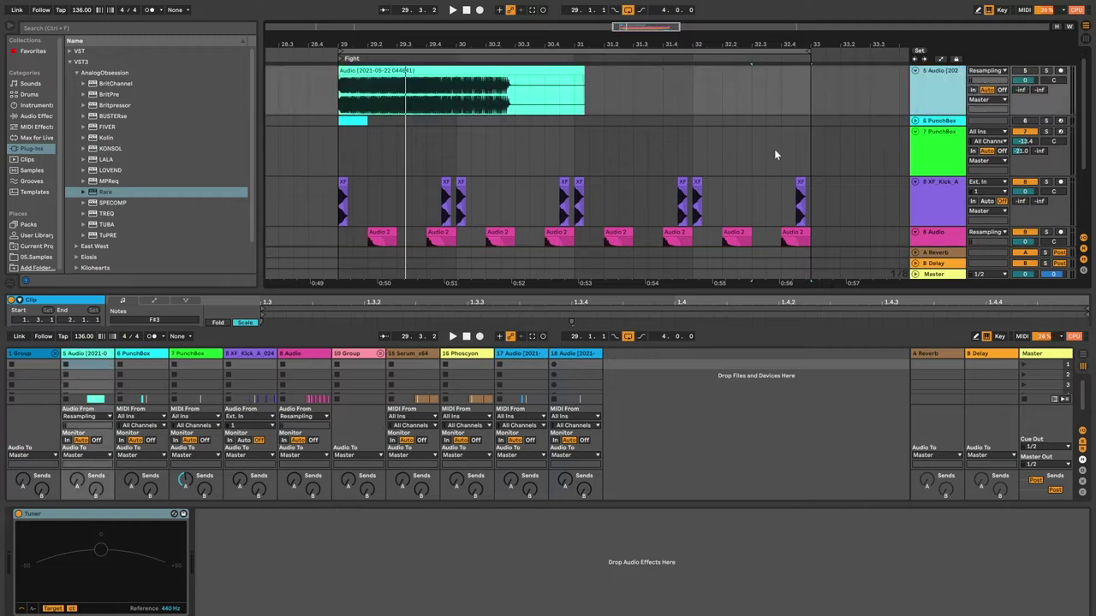
Move the Phoscyon track below the 18 Audio track, at the end of the track list
scroll(774, 149, down, 5)
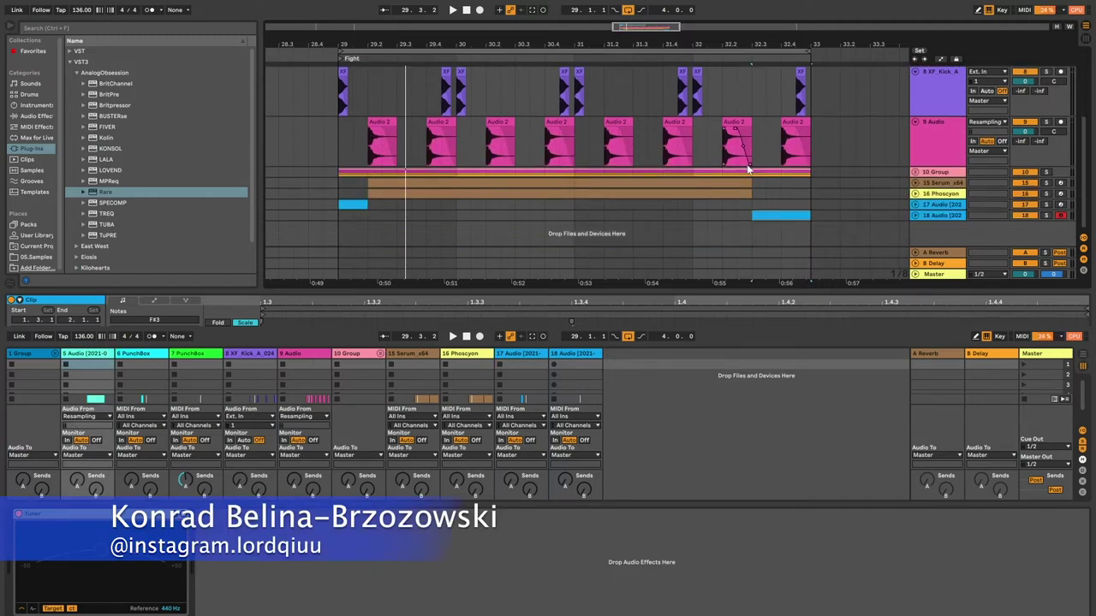
scroll(745, 167, up, 3)
scroll(744, 166, down, 3)
scroll(744, 161, up, 1)
scroll(752, 144, down, 1)
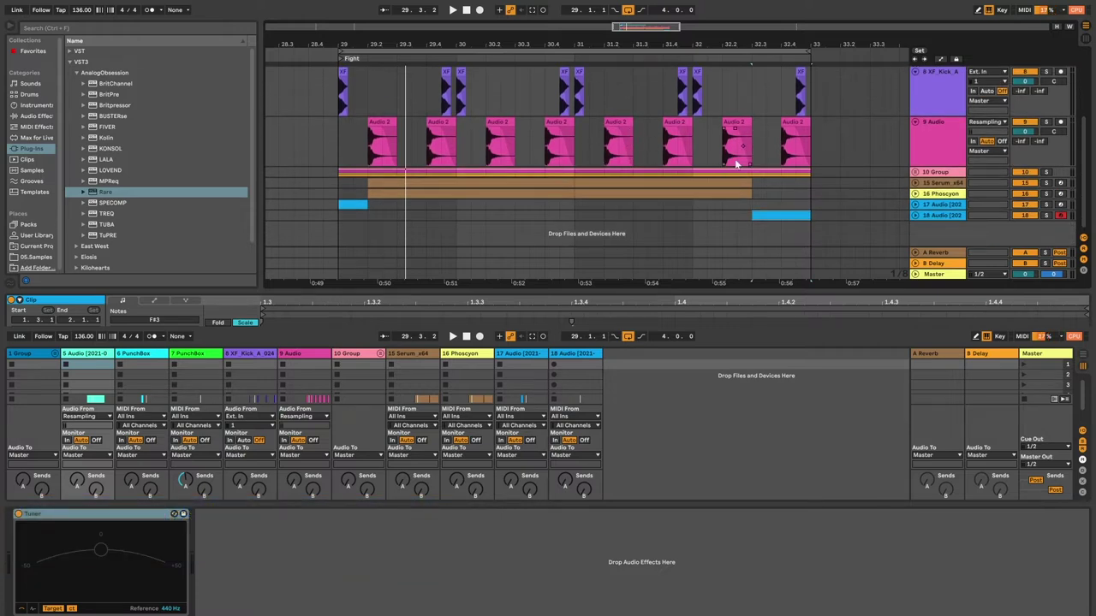
click(933, 183)
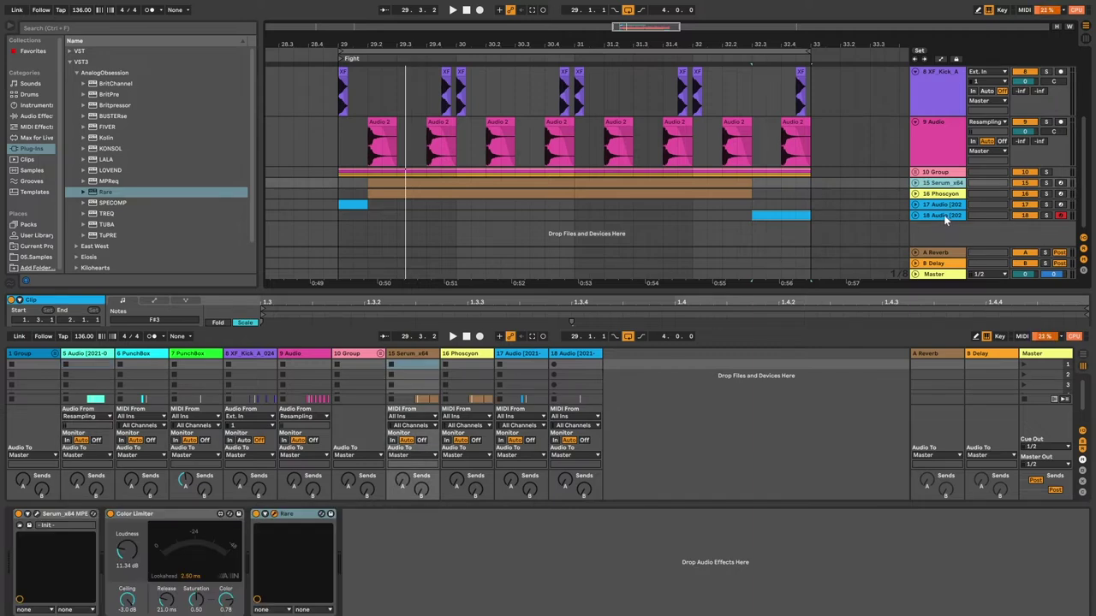
key(Down)
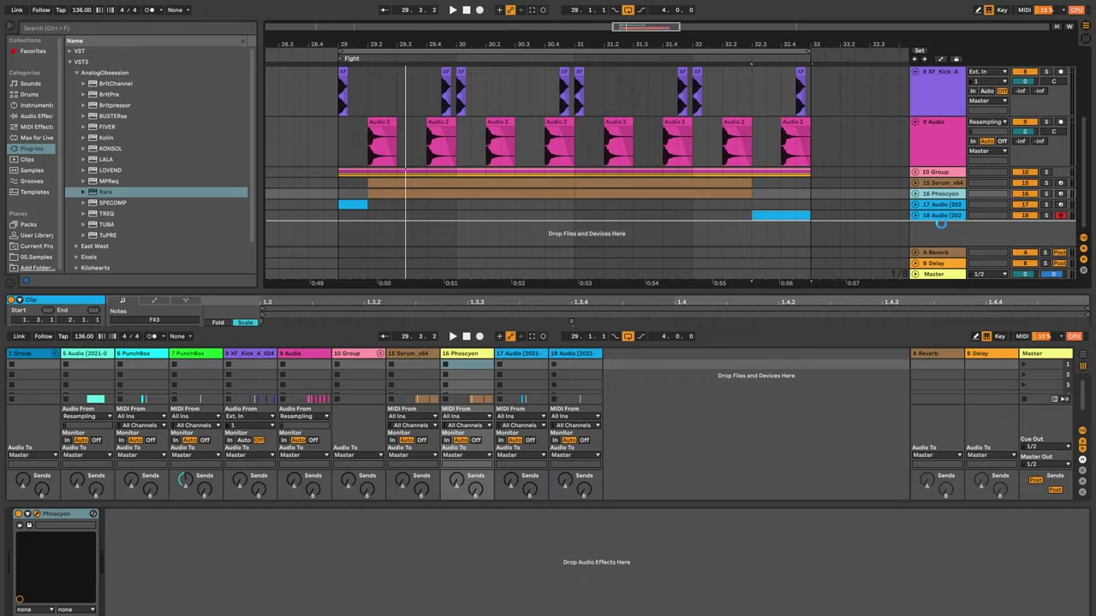
drag(940, 221, 931, 221)
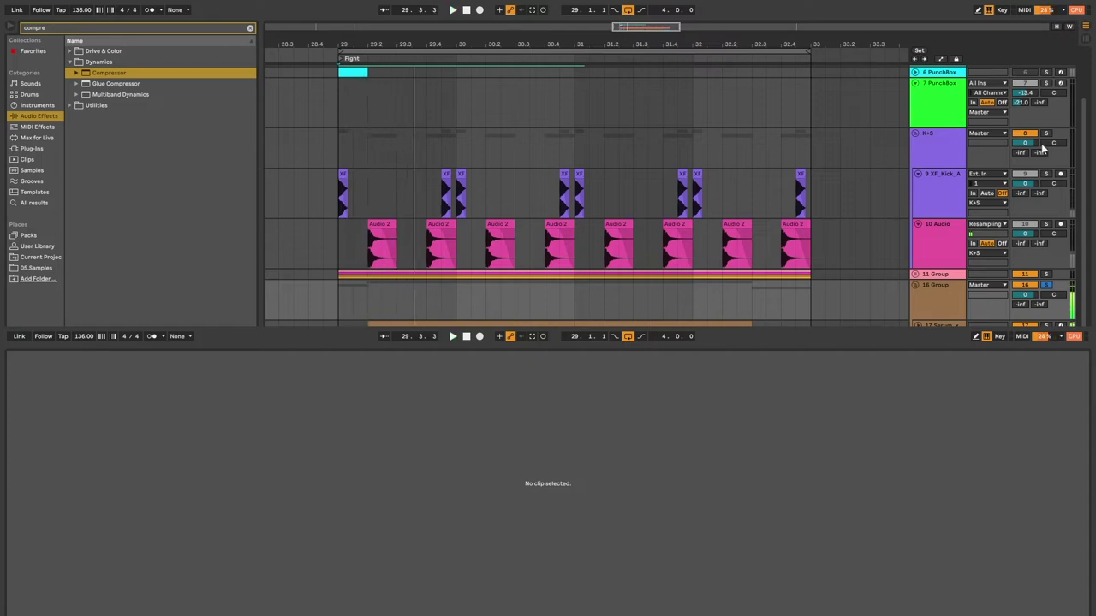
Audition the K+S group in solo and insert the Tokyo Dawn Labs VST3 plug-in TDR Molotok on it
click(1045, 134)
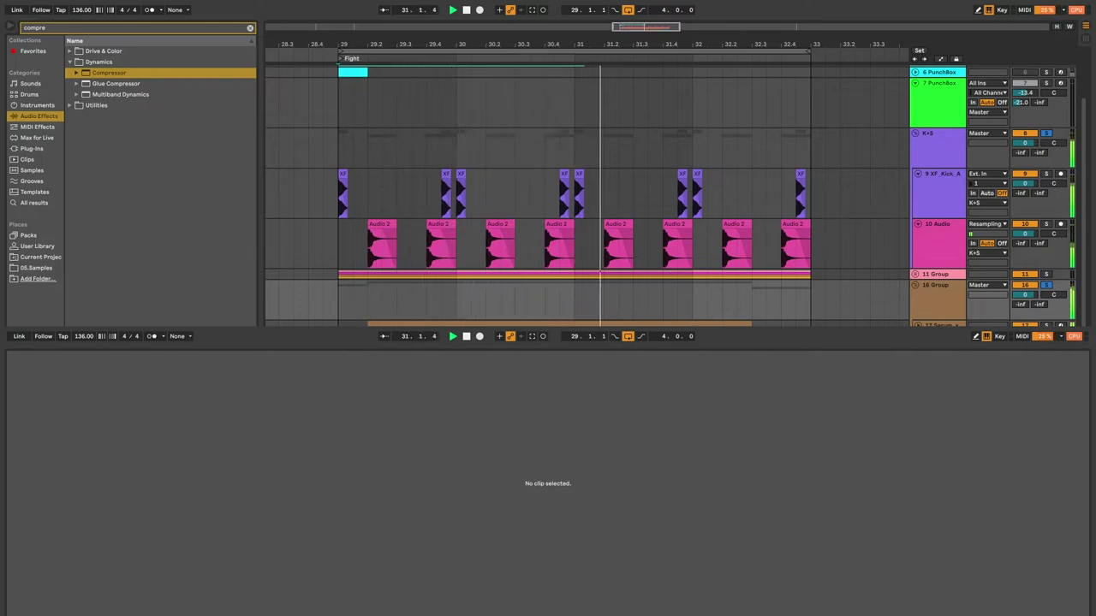
click(920, 142)
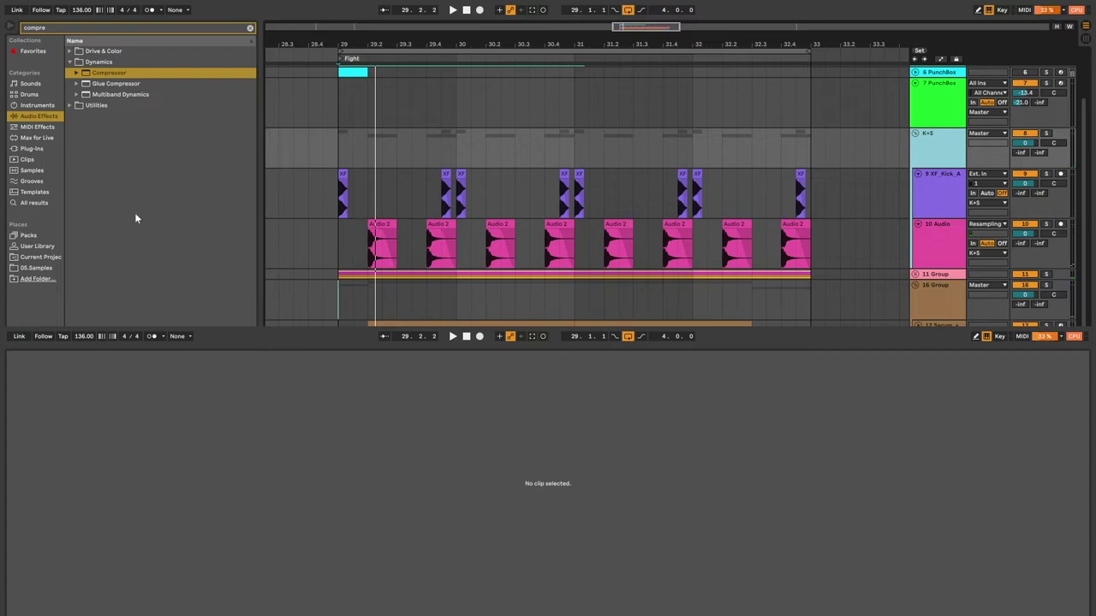
click(32, 149)
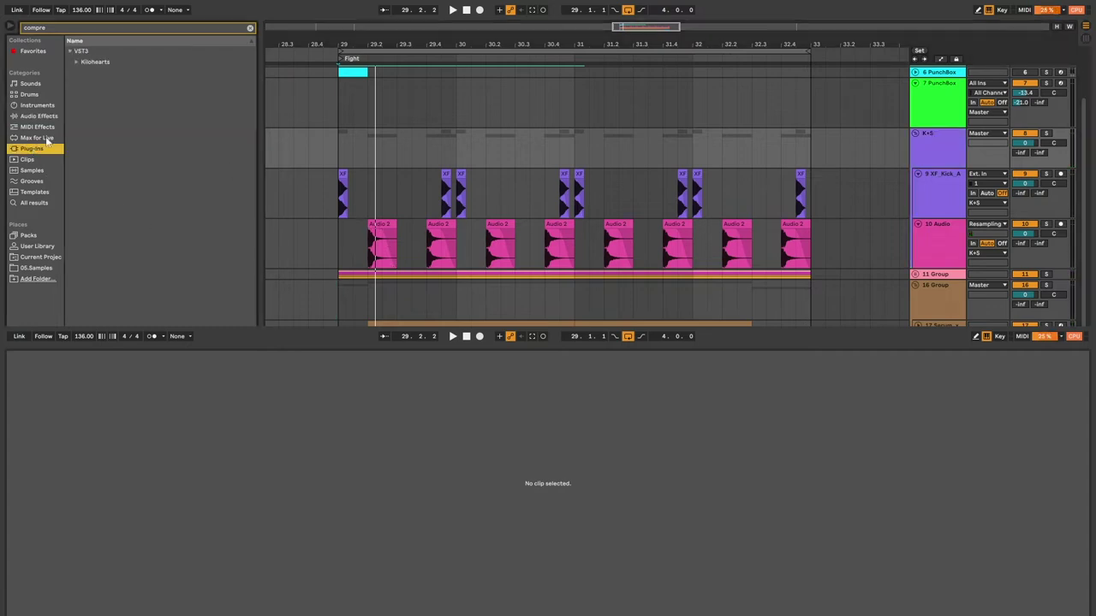
click(70, 52)
click(250, 28)
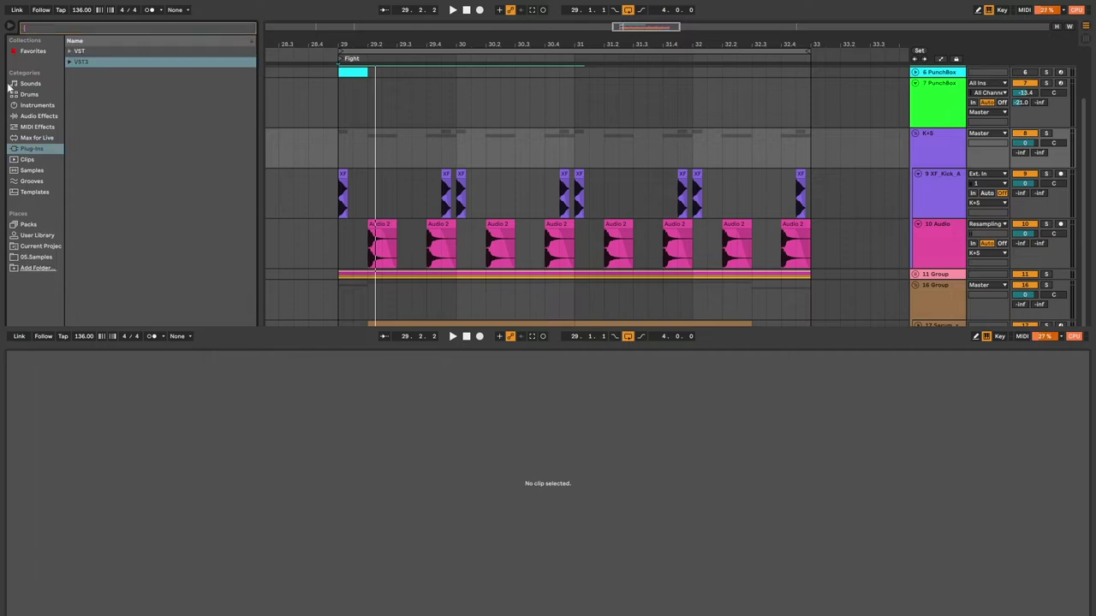
click(70, 63)
click(74, 300)
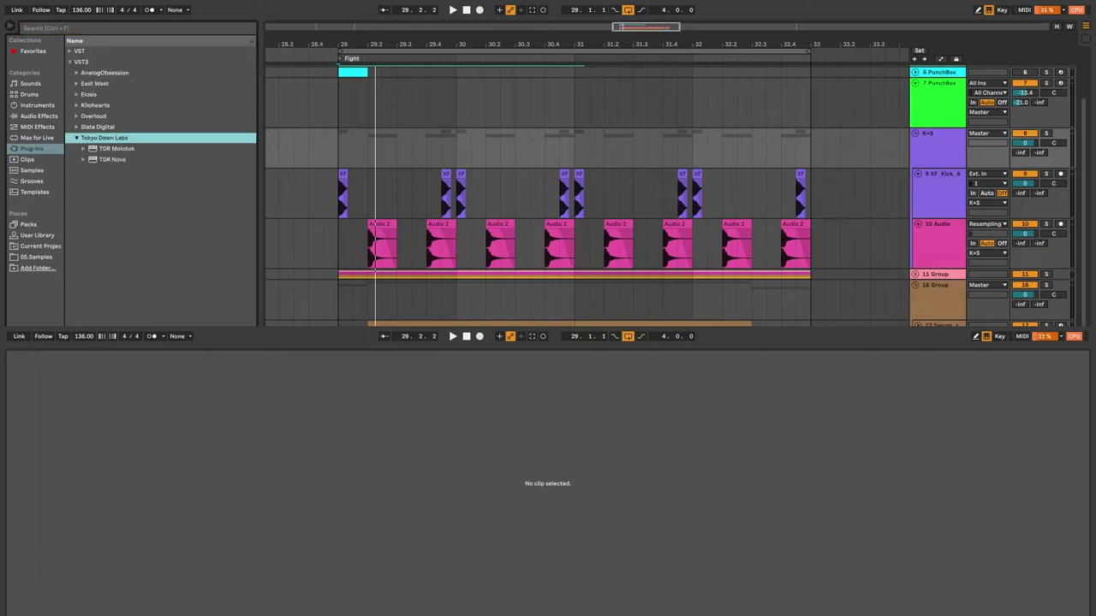
click(118, 150)
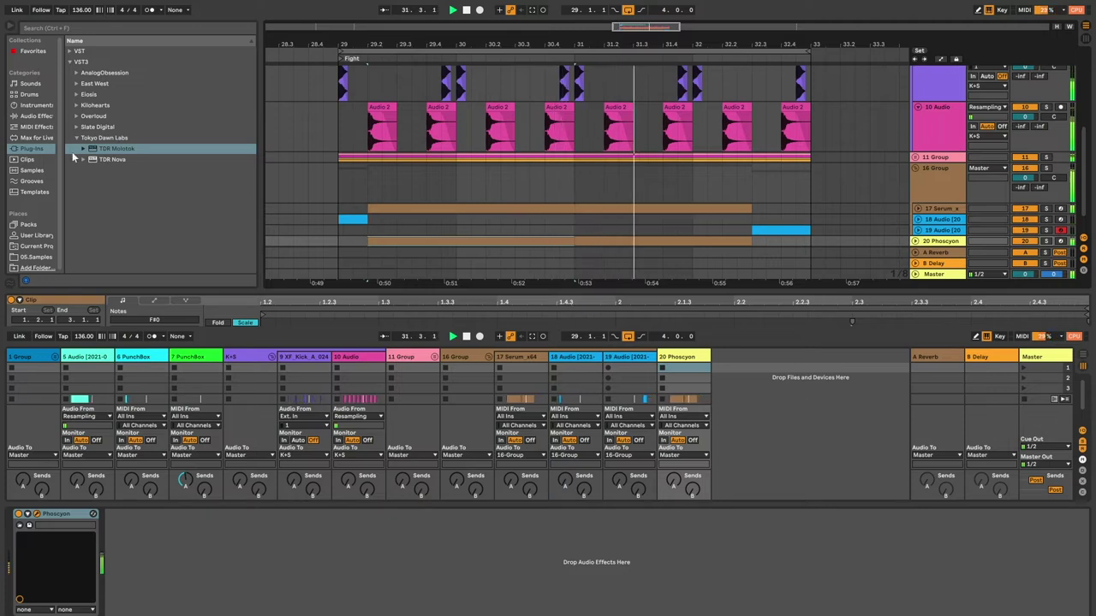
Search the audio effects for "rev" and add Hybrid Reverb to the 20 Phoscyon track
click(38, 117)
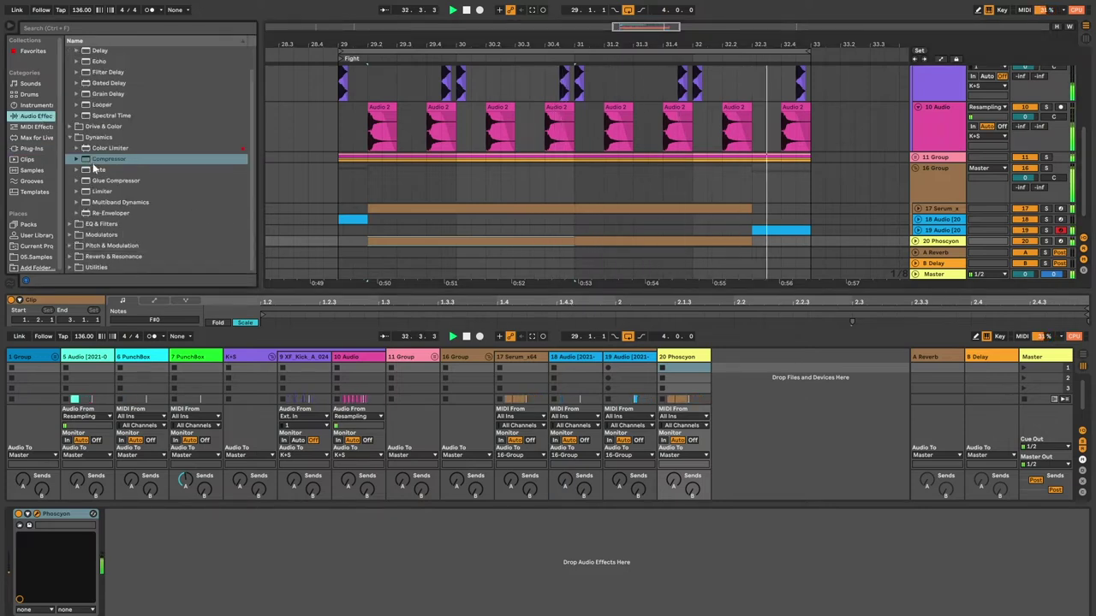
click(93, 31)
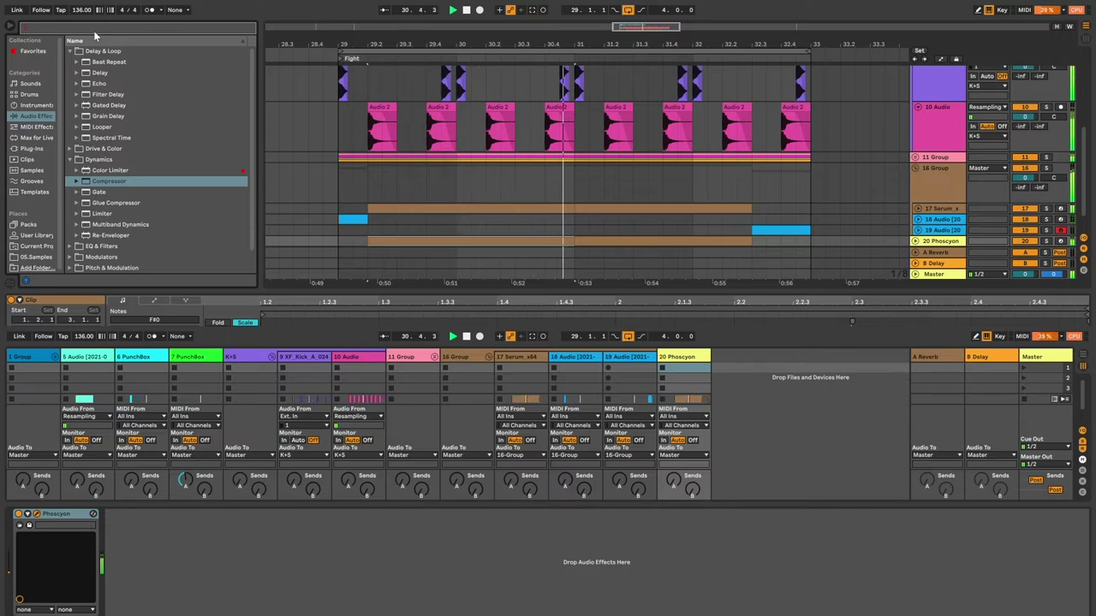
text(rev)
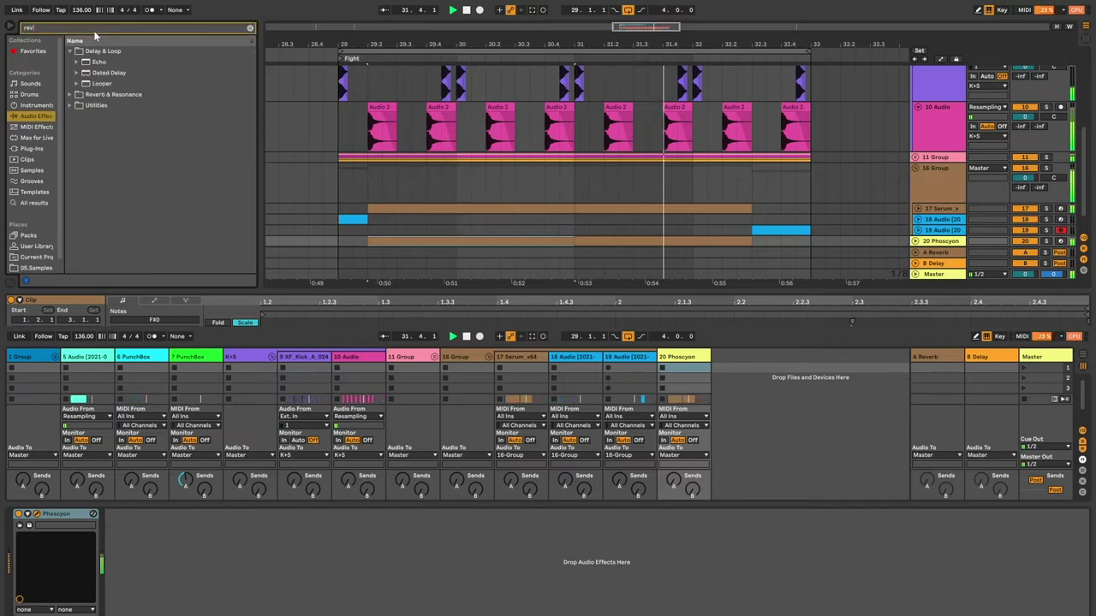
click(74, 94)
double_click(111, 104)
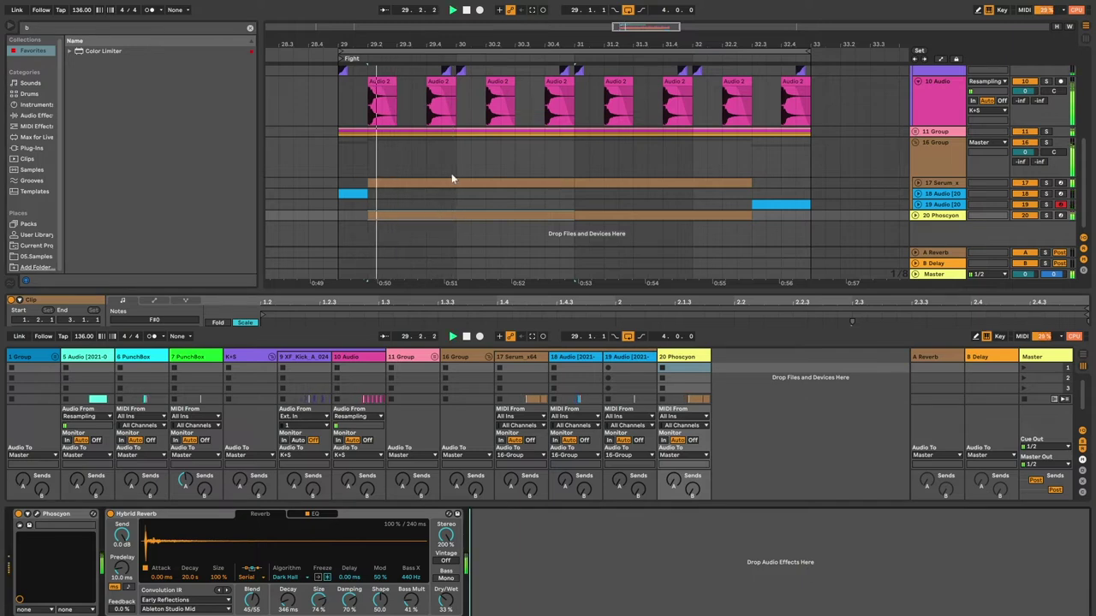
Stop playback, list the installed plug-ins and expand the VST folder
click(336, 228)
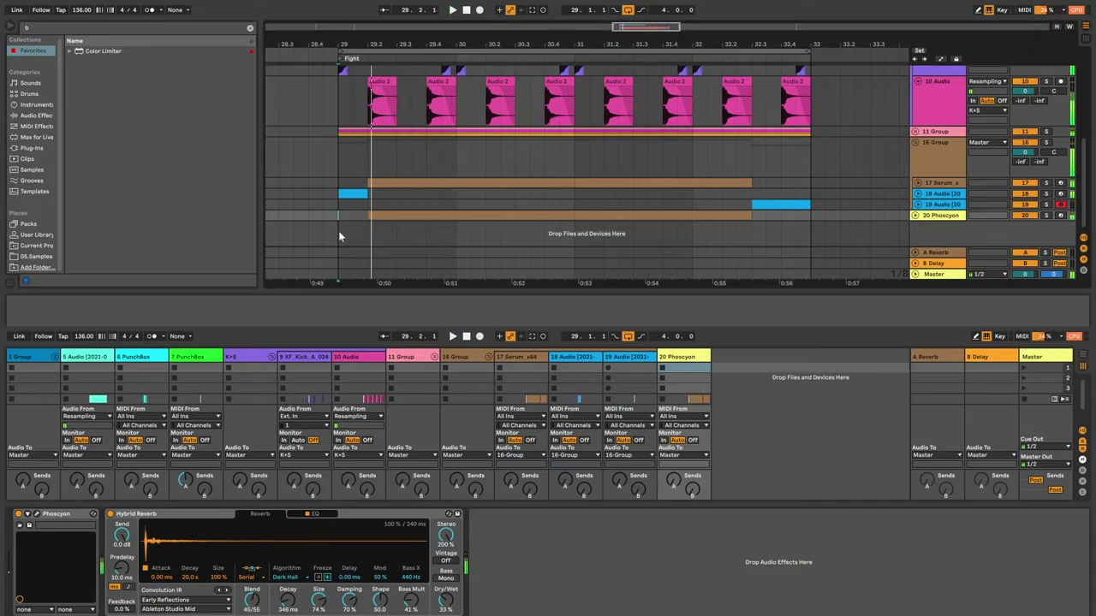
click(38, 149)
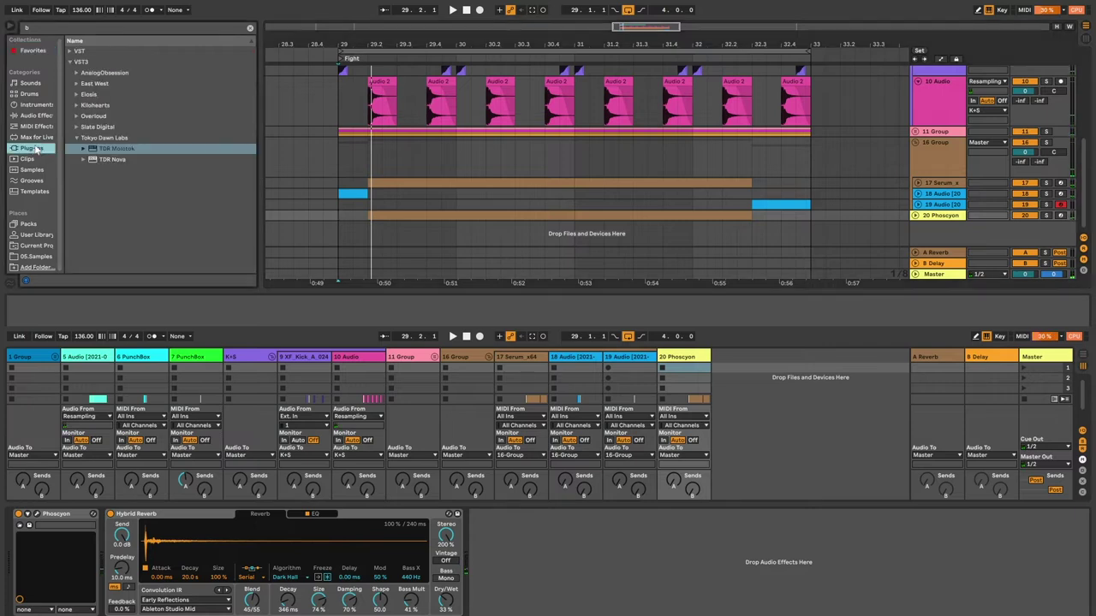
click(70, 51)
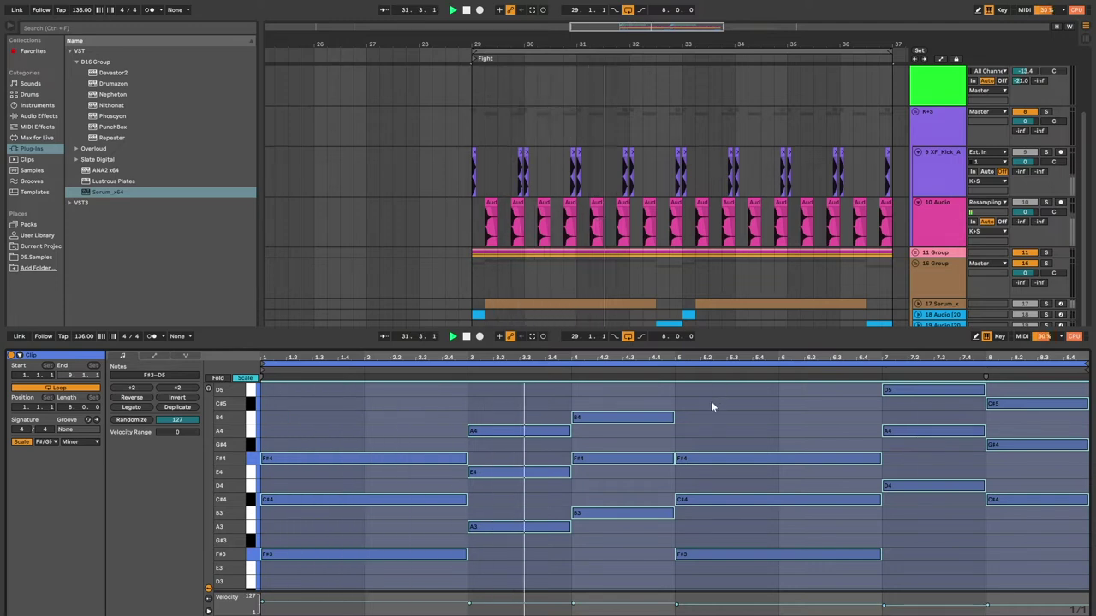
Check the higher notes of the chord clip, show the automation lanes in the arrangement and stop playback
scroll(707, 412, up, 7)
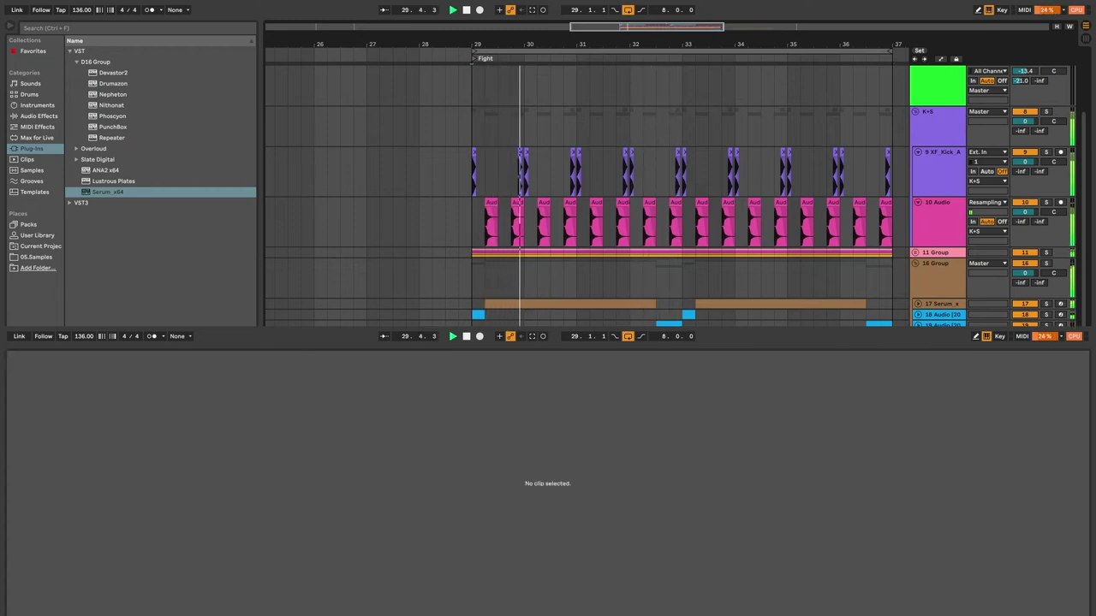
key(space)
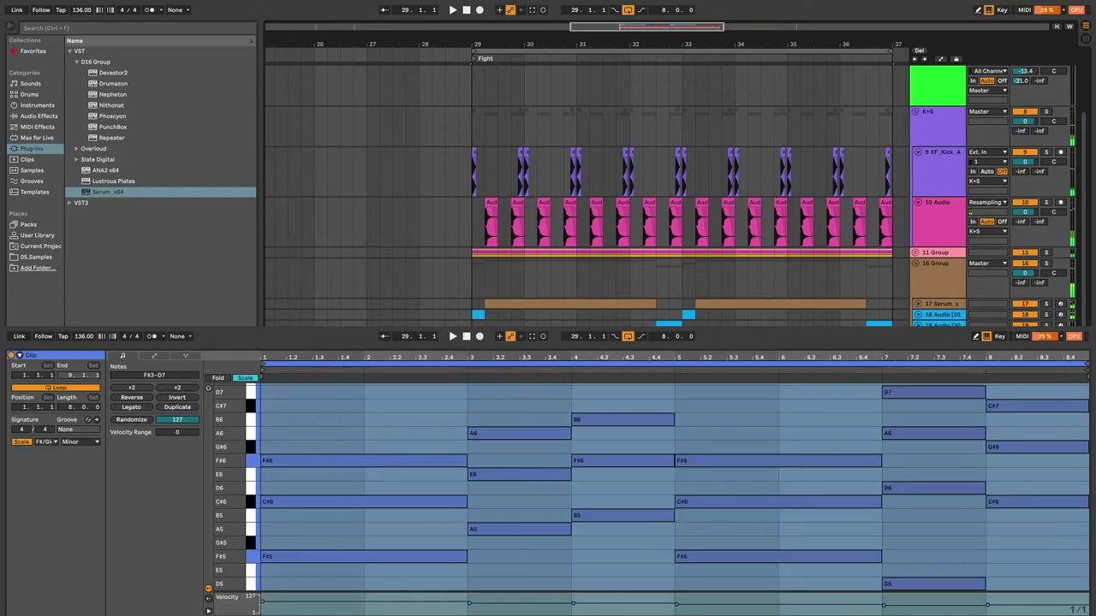
key(a)
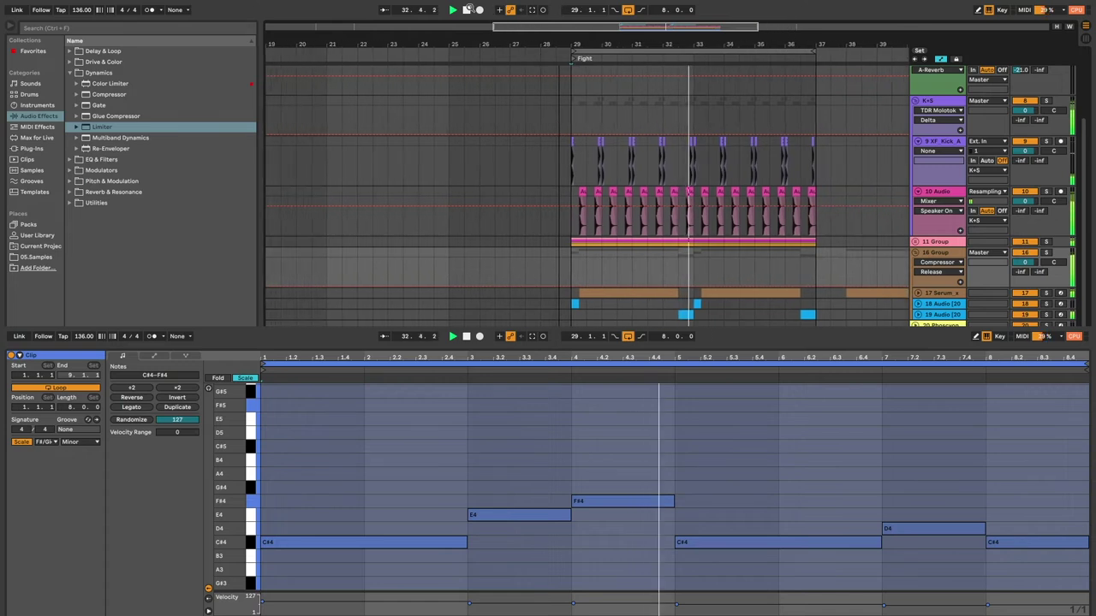
drag(458, 5, 394, 195)
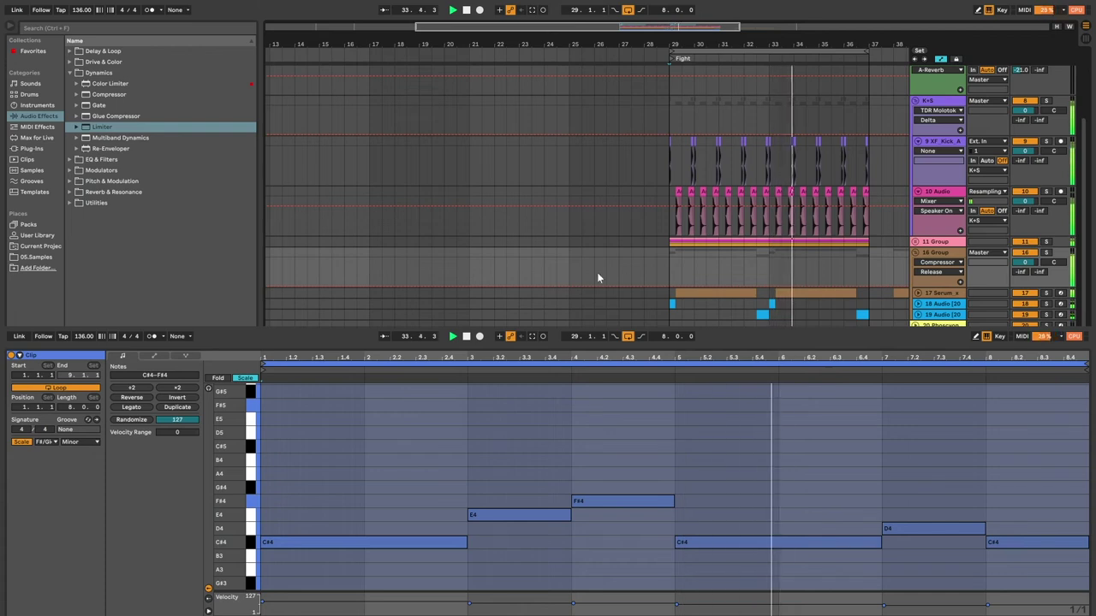
click(466, 9)
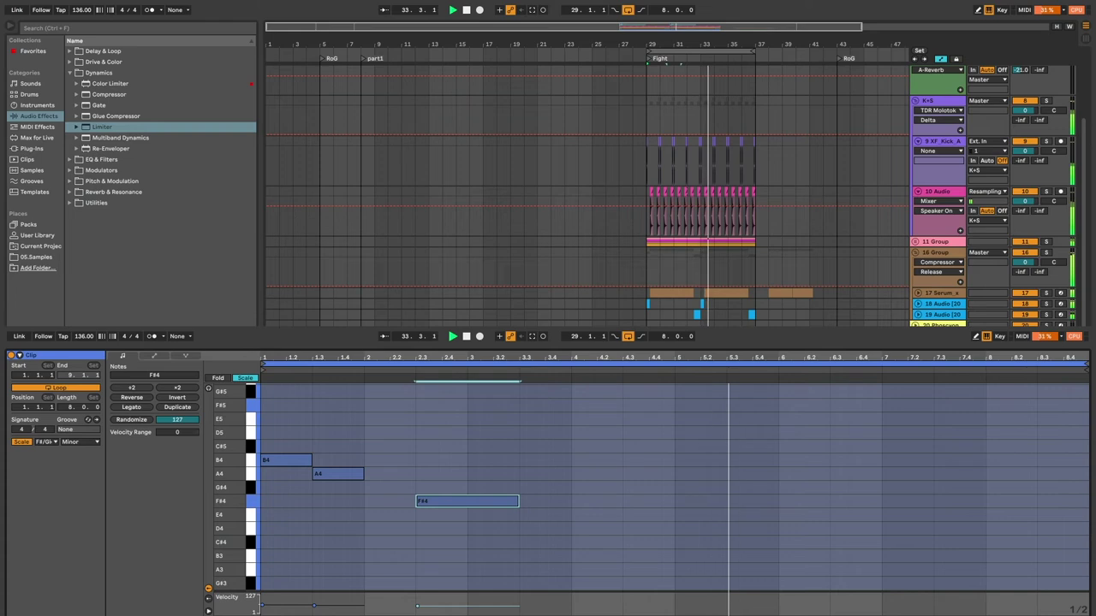
Lower the clip's B4 note to G#4, move the F#4 note to the start of bar 2 and audition the phrase
drag(286, 459, 286, 487)
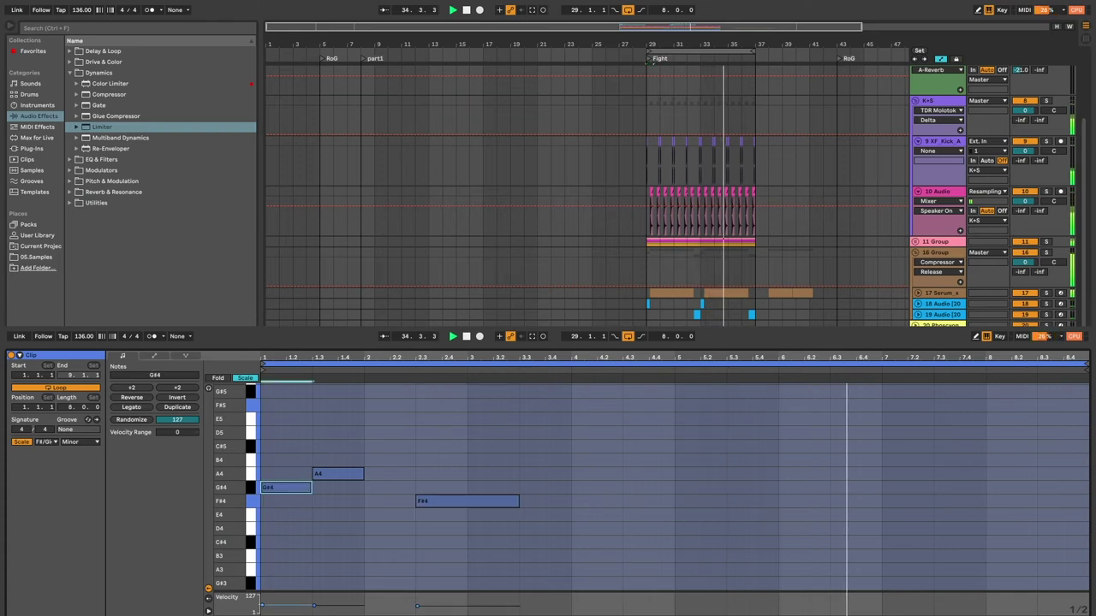
key(space)
key(space)
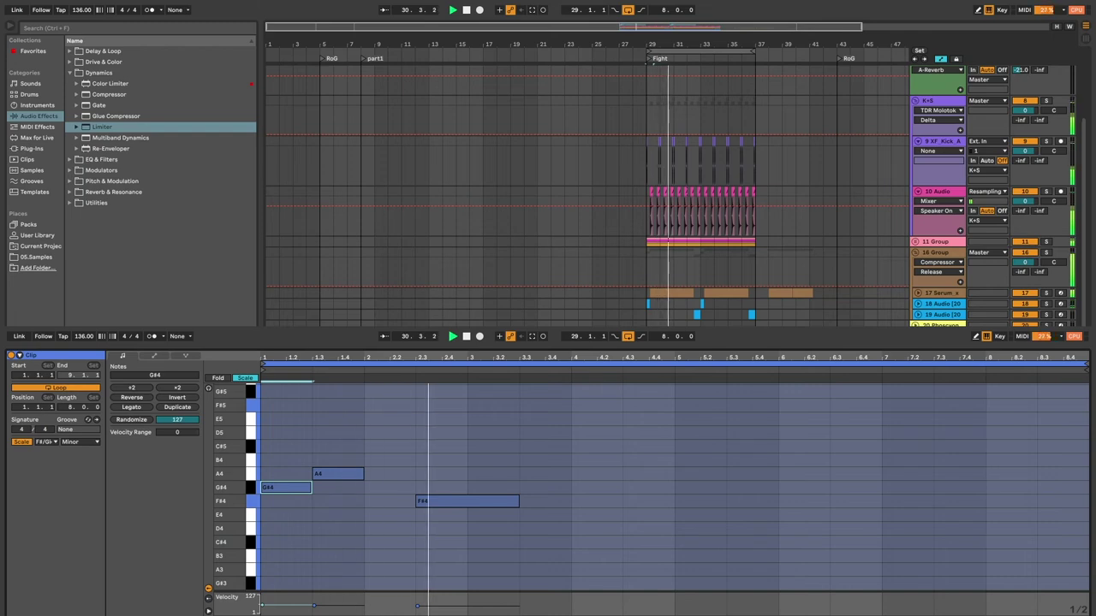
drag(467, 501, 416, 501)
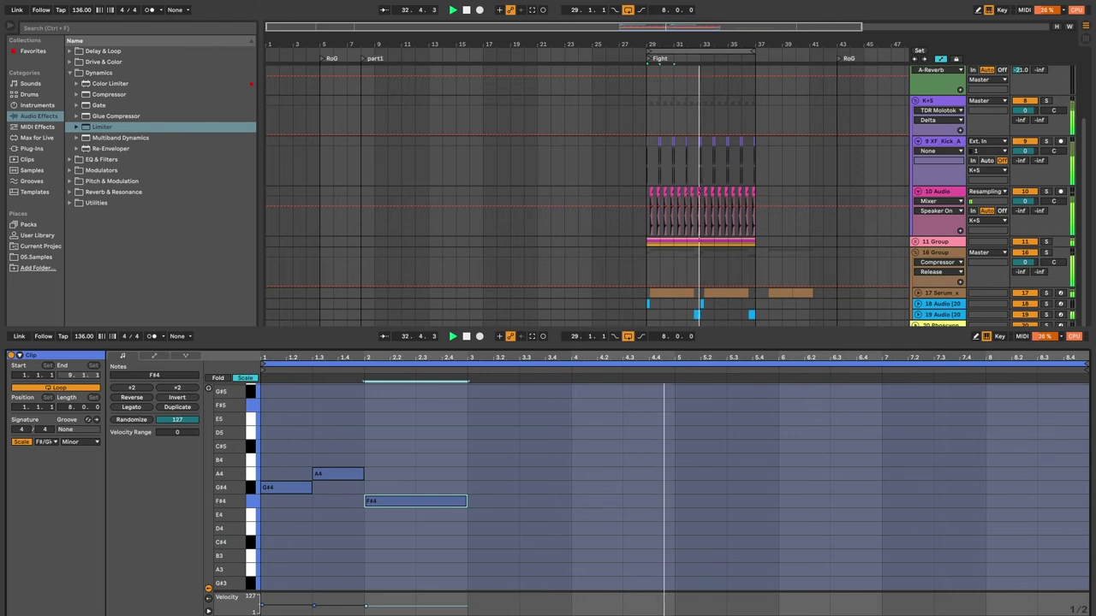
key(F9)
key(F9)
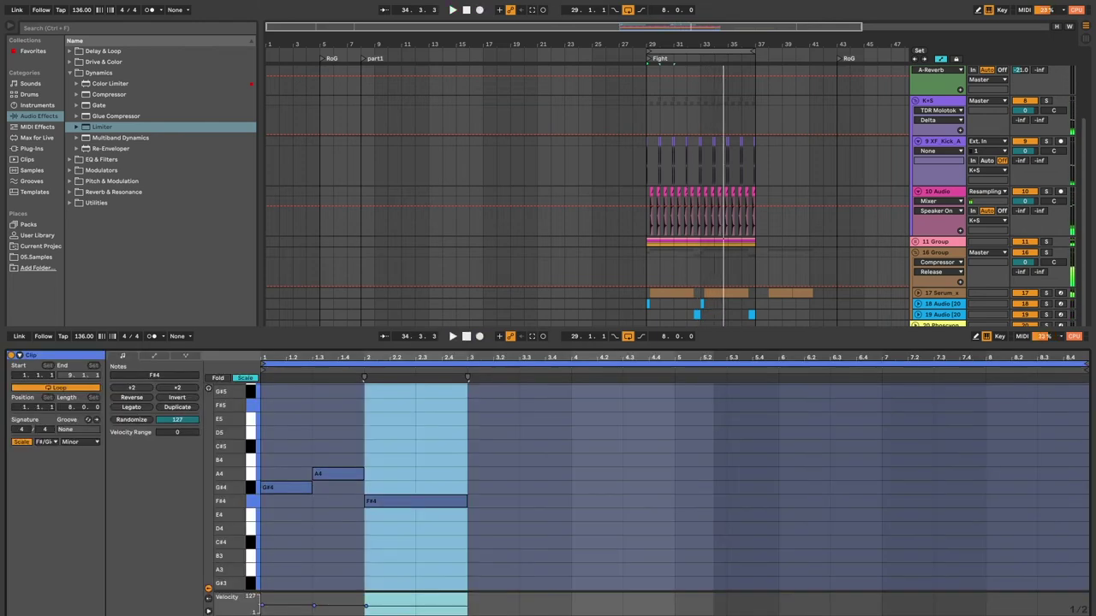
key(space)
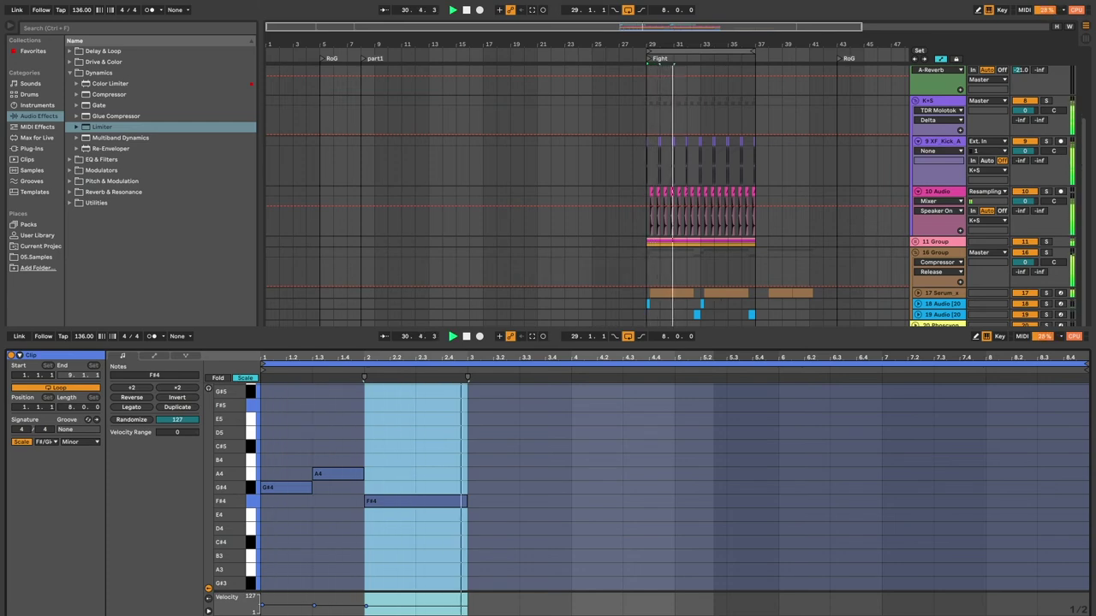
Undo the note edits in the melody clip back to before the clip was created
drag(632, 417, 261, 552)
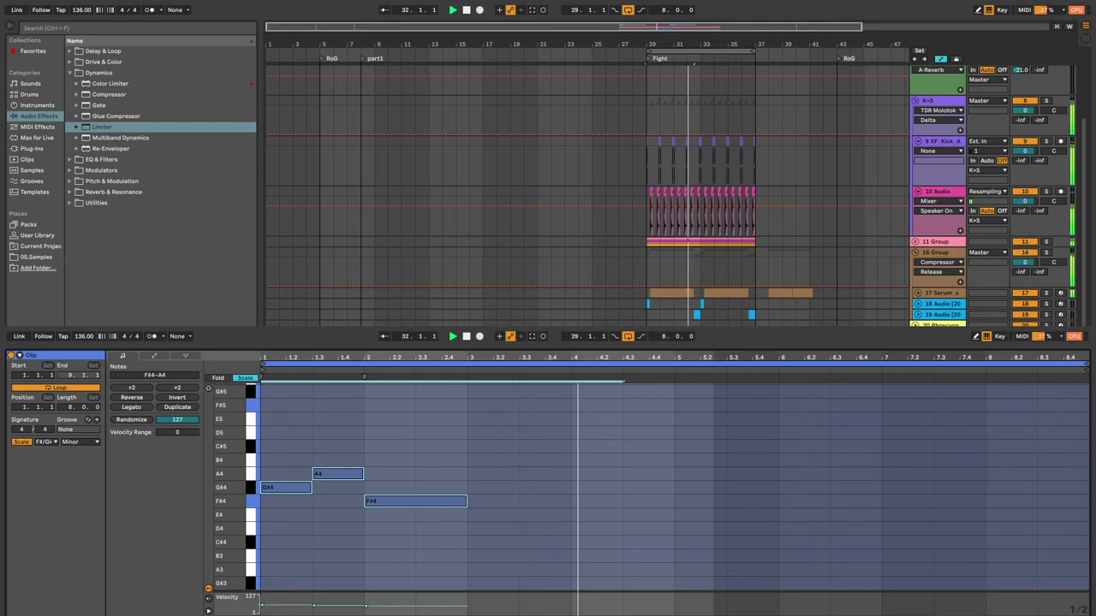
key(ctrl+z)
key(ctrl+z)
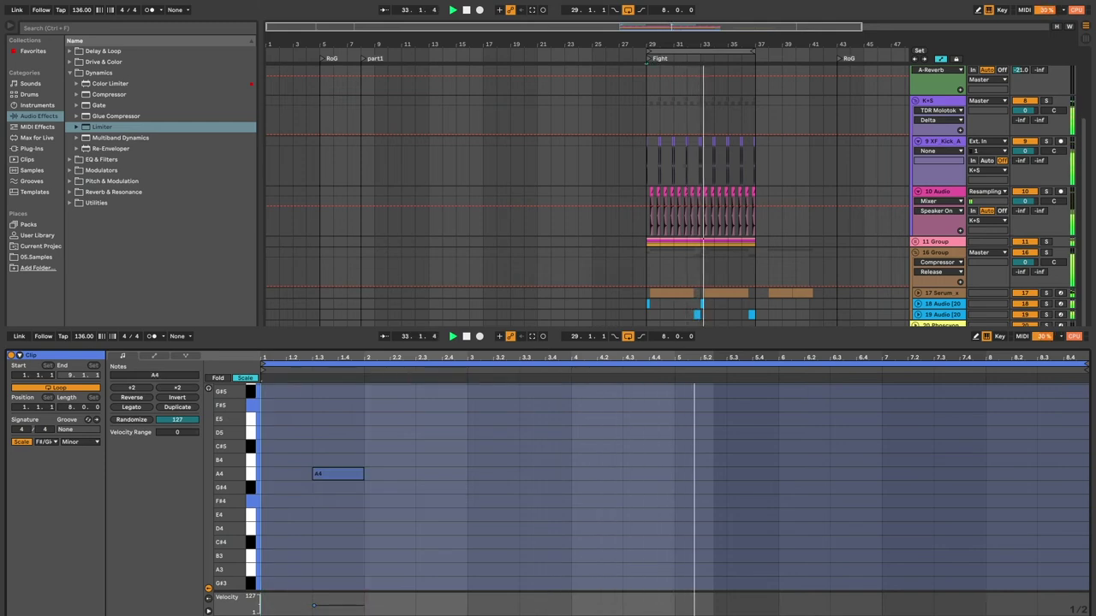
key(ctrl+z)
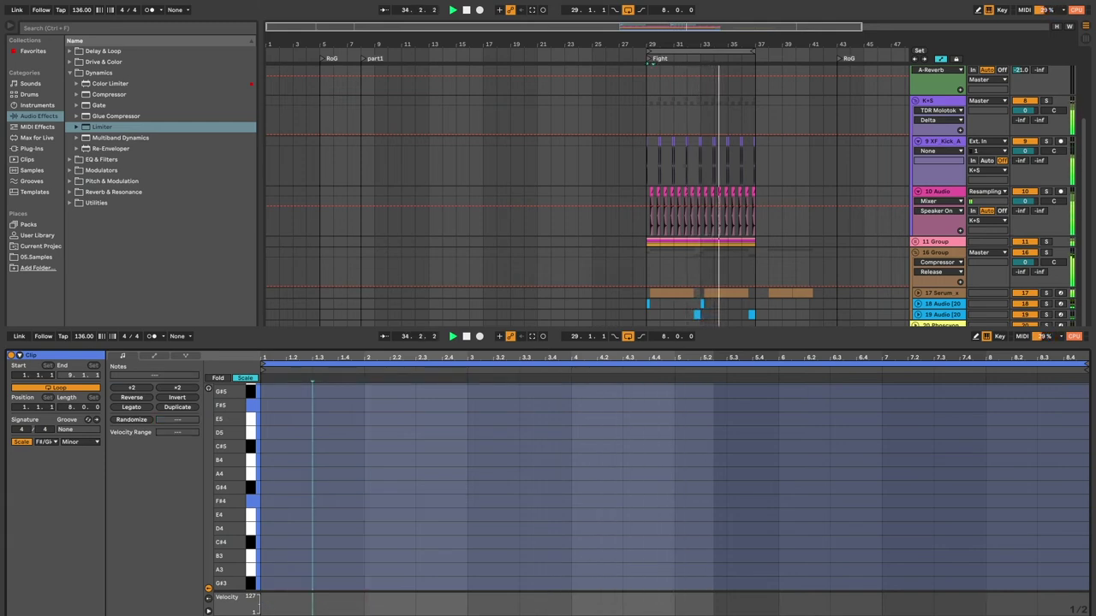
key(ctrl+z)
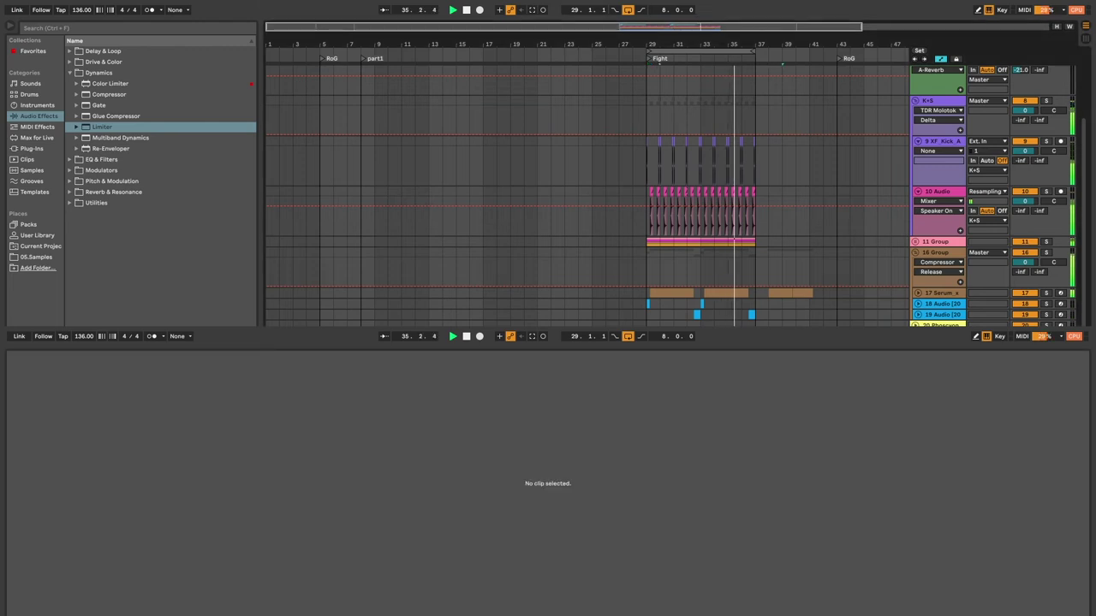
key(ctrl+z)
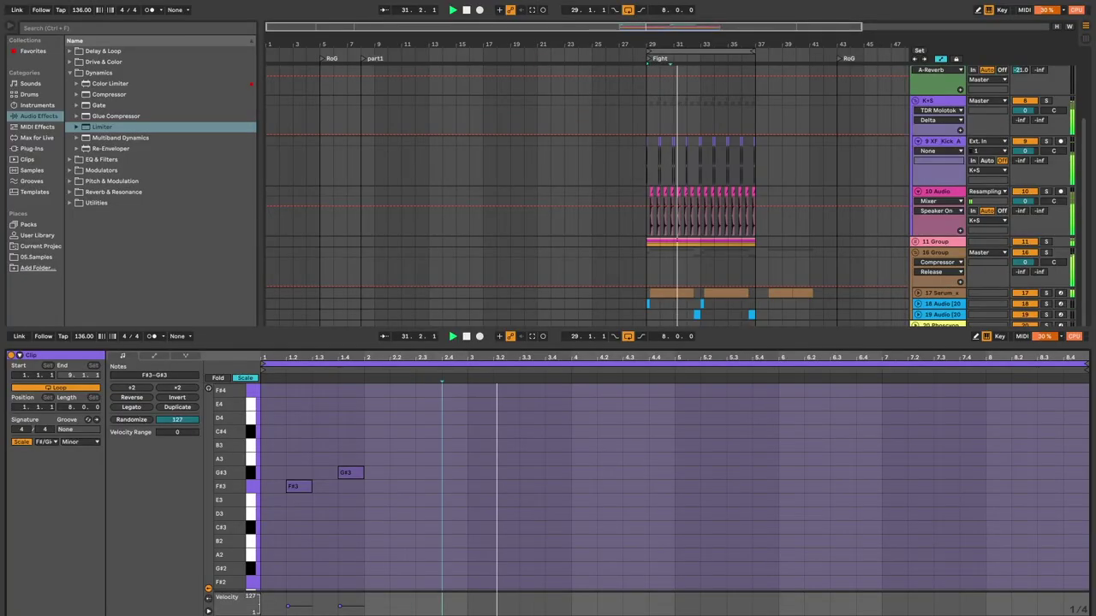
Add one-beat notes to the purple clip: F#3 at 2.2, D3 at 2.3, F#3 at 3.2 and G#3 at 3.3
double_click(423, 513)
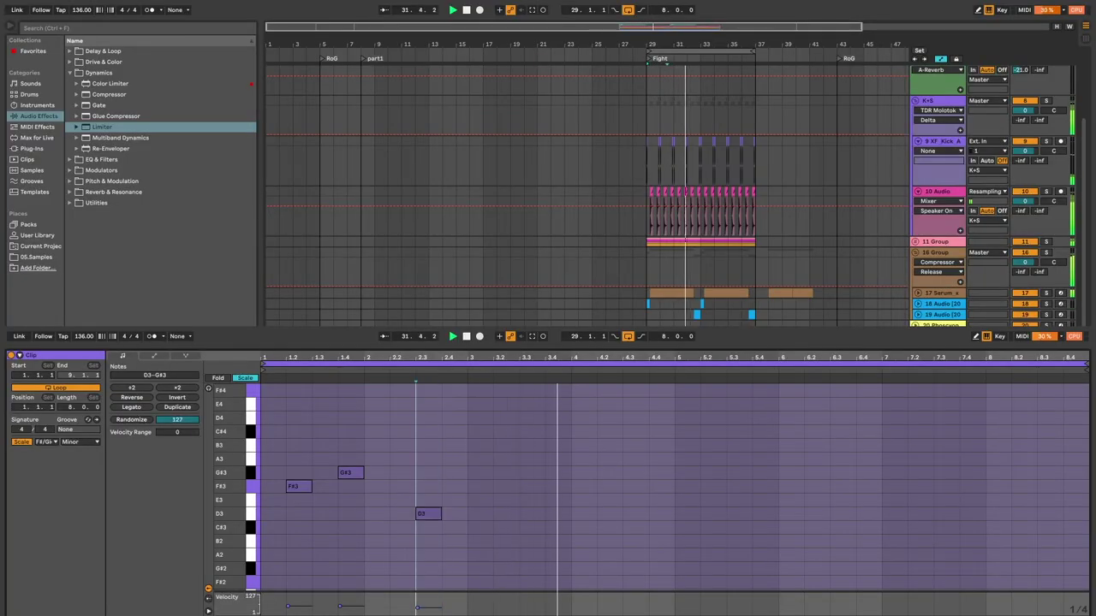
double_click(399, 486)
double_click(505, 486)
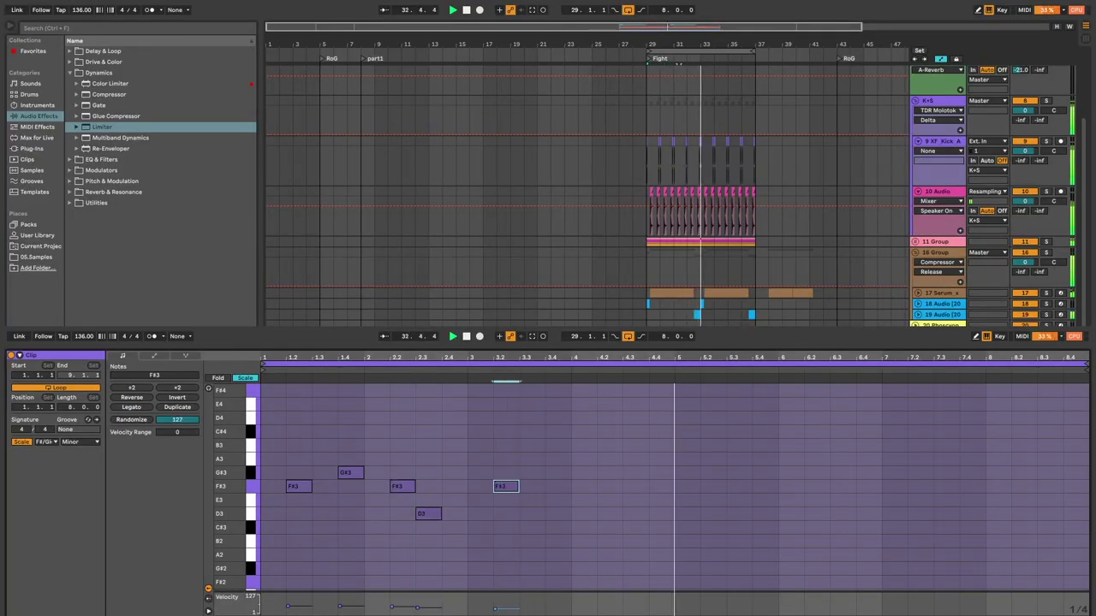
double_click(532, 473)
Continue the melody with one-beat notes: E3 at 4 and 4.2, G#3 at 4.4, E3 at 5.2 and F#3 at 5.3
double_click(610, 500)
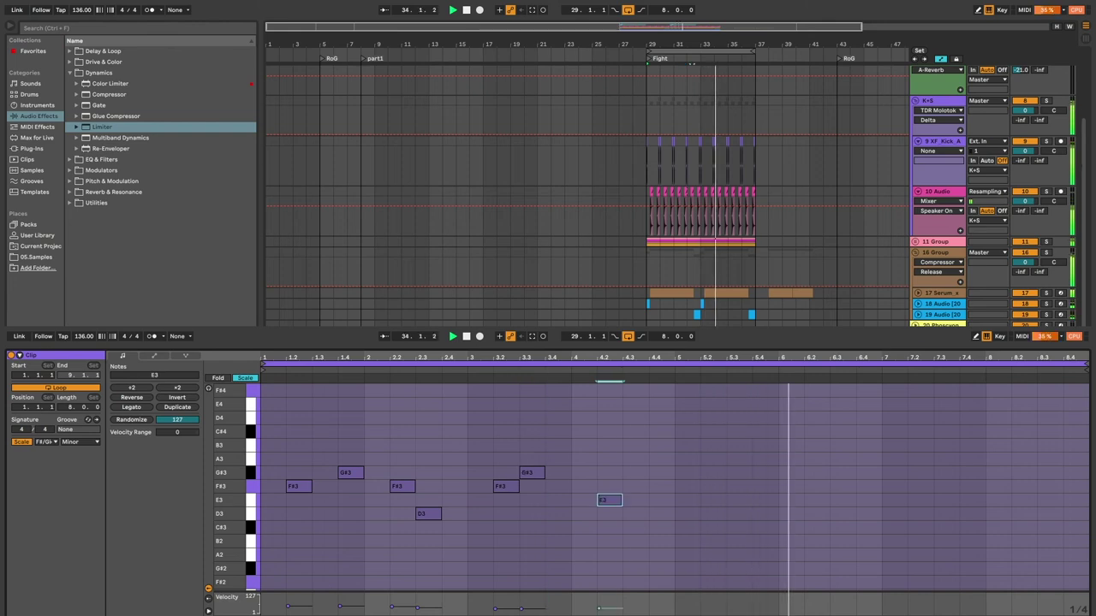
double_click(584, 501)
double_click(661, 472)
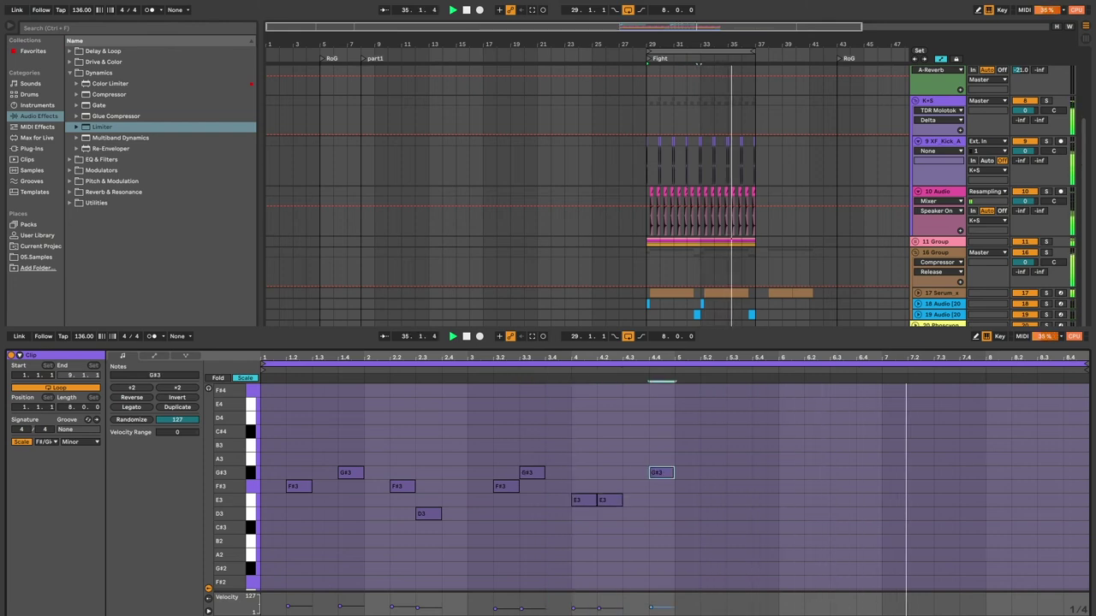
double_click(713, 500)
double_click(738, 486)
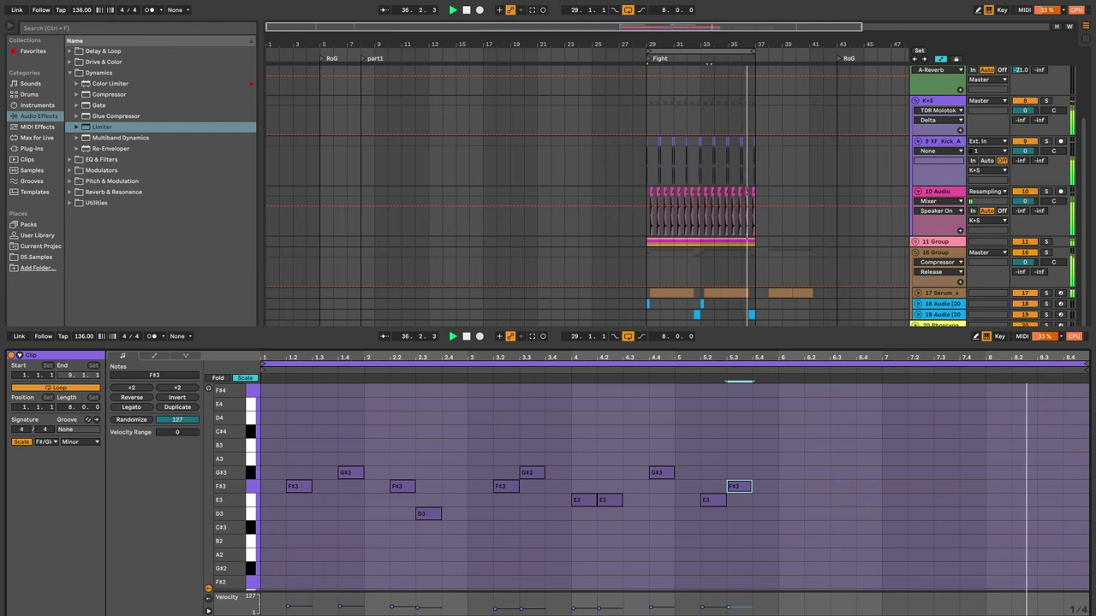